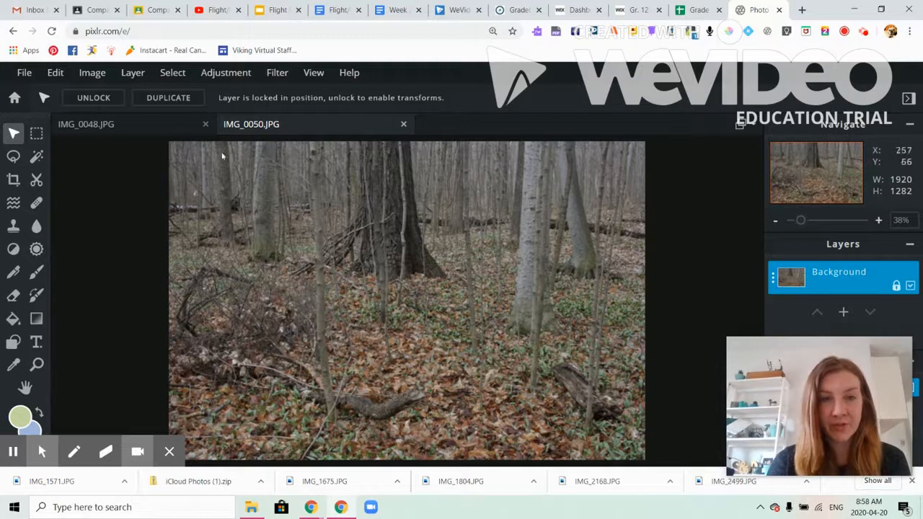
- Add the IMG_0050.JPG photo as a new image layer in the IMG_0048.JPG document
{"action": "left_click", "coordinate": [173, 129]}
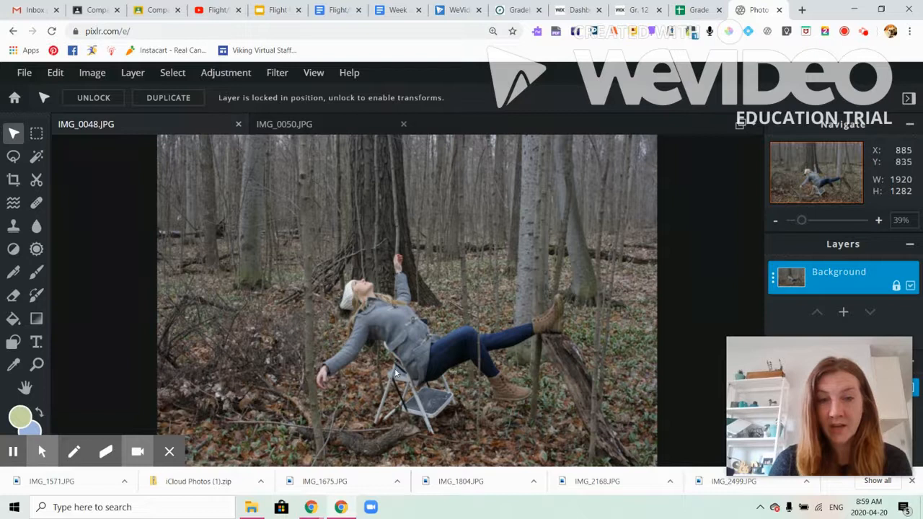
{"action": "left_click", "coordinate": [354, 124]}
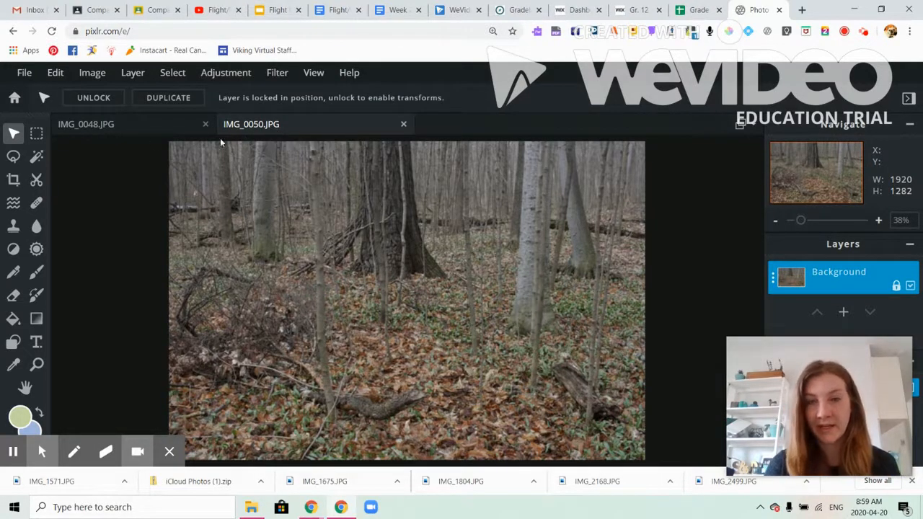
{"action": "left_click", "coordinate": [122, 124]}
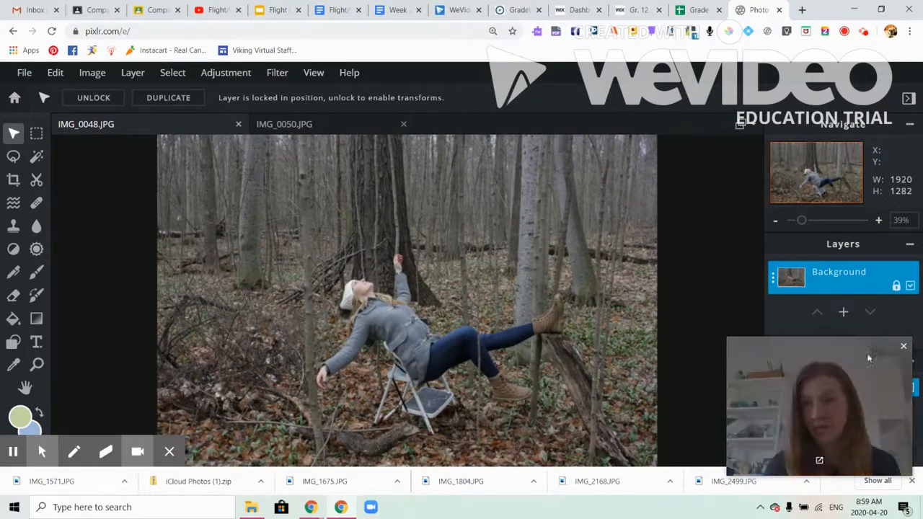
{"action": "left_click", "coordinate": [843, 315]}
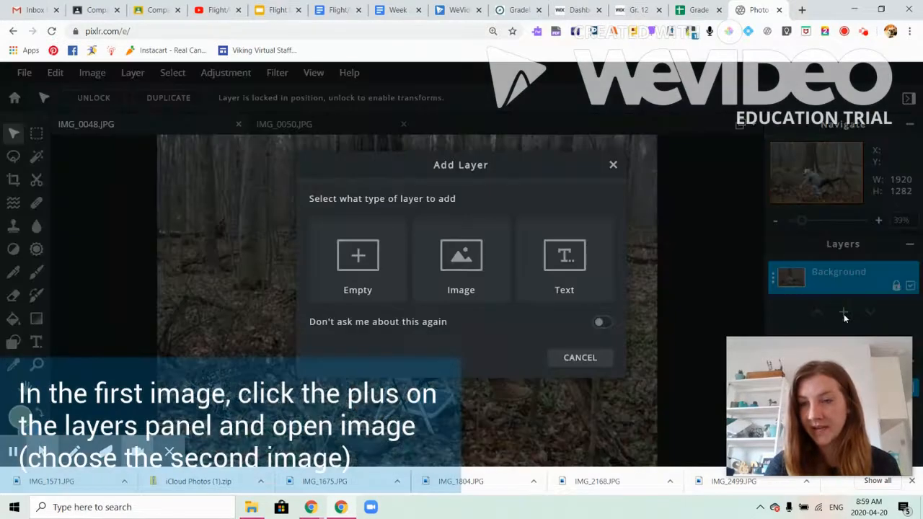
{"action": "left_click", "coordinate": [470, 266]}
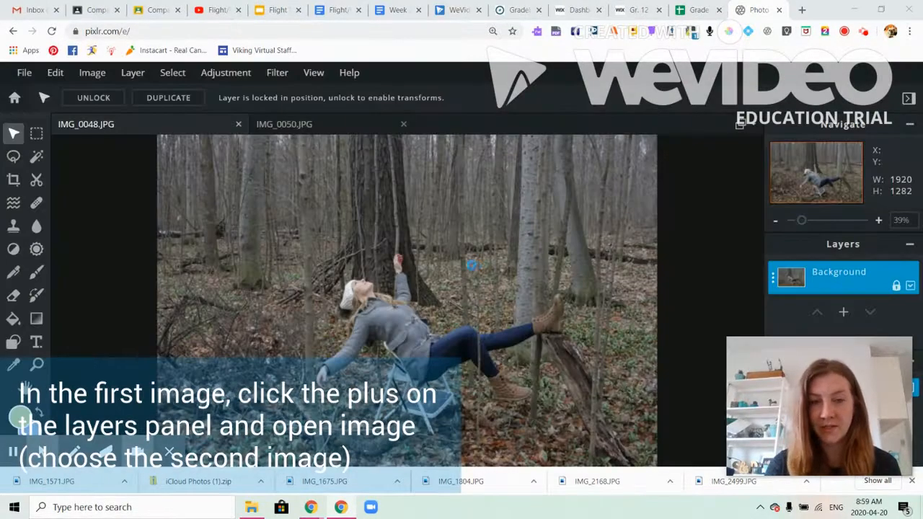
{"action": "double_click", "coordinate": [753, 284]}
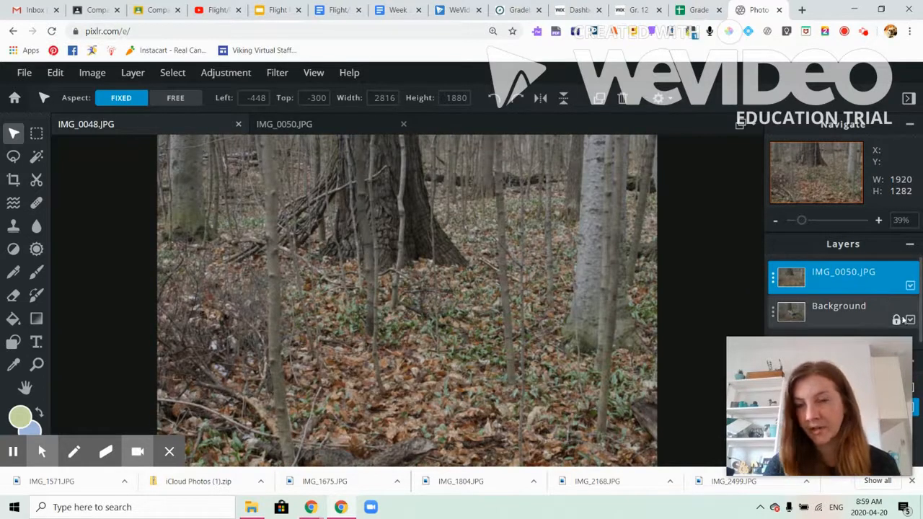
- Unlock the Background layer and move it above the IMG_0050.JPG layer
{"action": "left_click", "coordinate": [896, 319]}
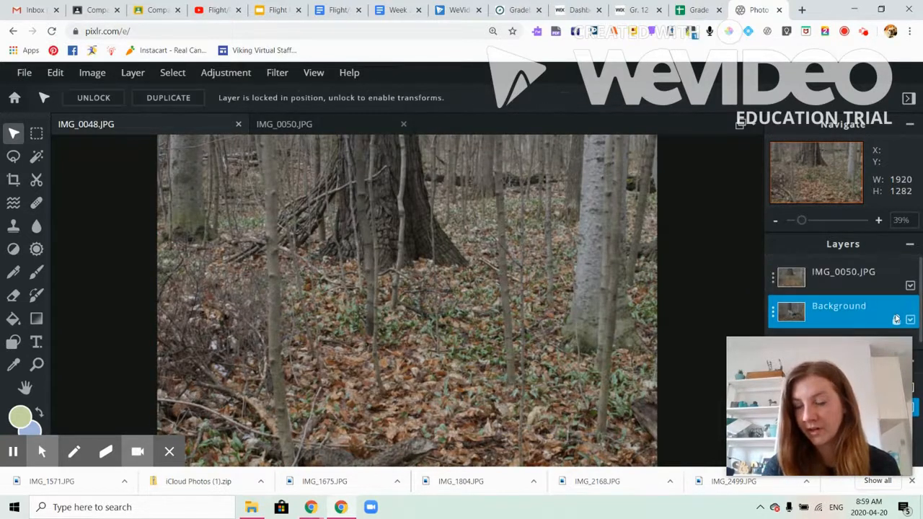
{"action": "left_click", "coordinate": [896, 319]}
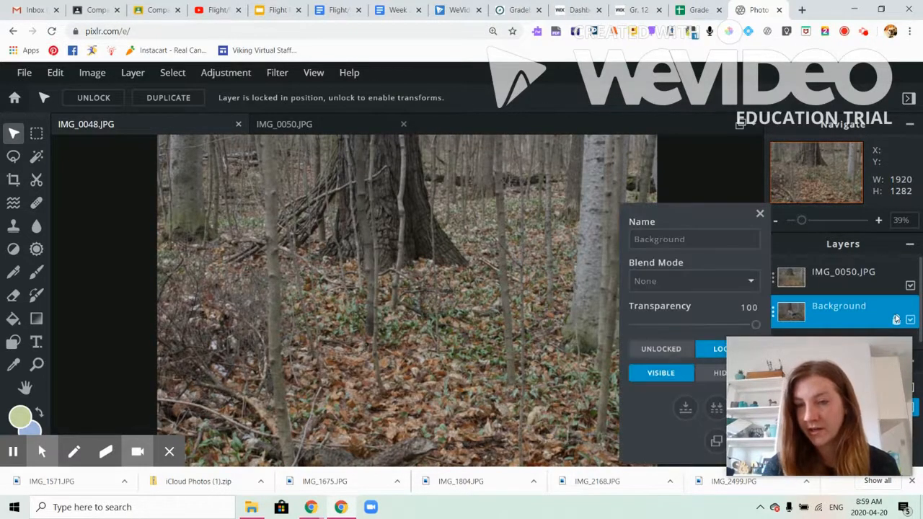
{"action": "left_click", "coordinate": [659, 350]}
{"action": "left_click_drag", "start_coordinate": [833, 312], "coordinate": [819, 278]}
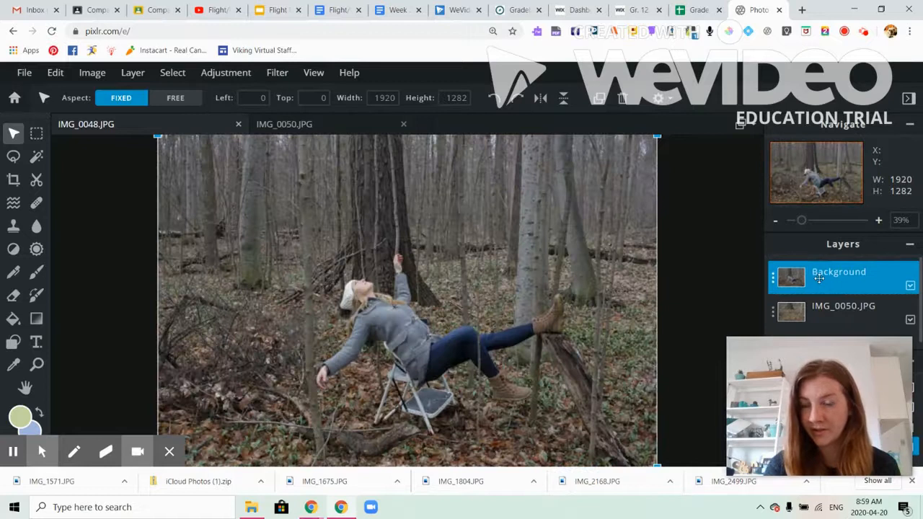
- Lower the Background layer's transparency value to 52 so the IMG_0050.JPG layer shows through
{"action": "left_click", "coordinate": [719, 262]}
{"action": "left_click", "coordinate": [842, 284]}
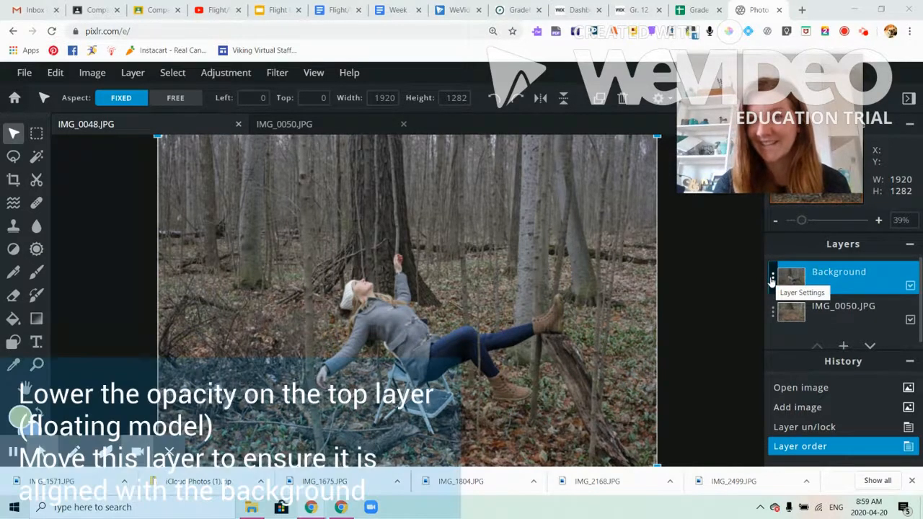
{"action": "left_click", "coordinate": [771, 279]}
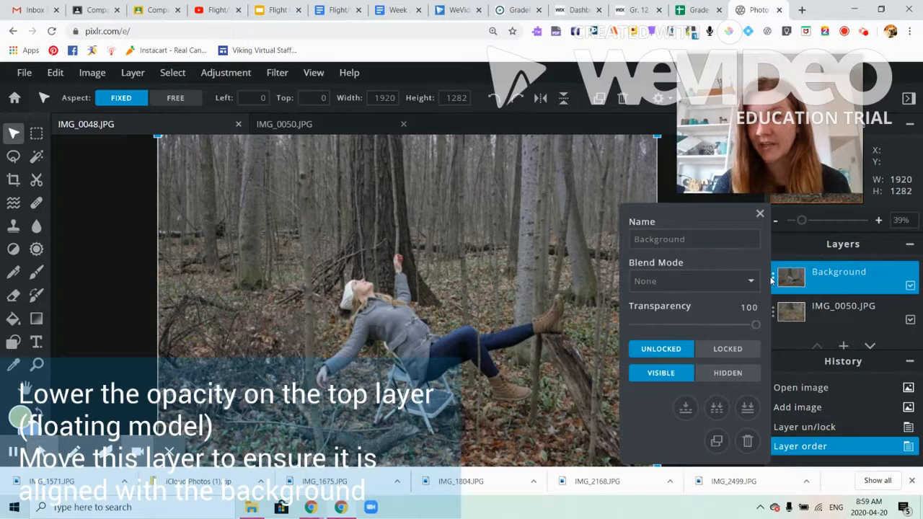
{"action": "left_click_drag", "start_coordinate": [757, 326], "coordinate": [698, 325]}
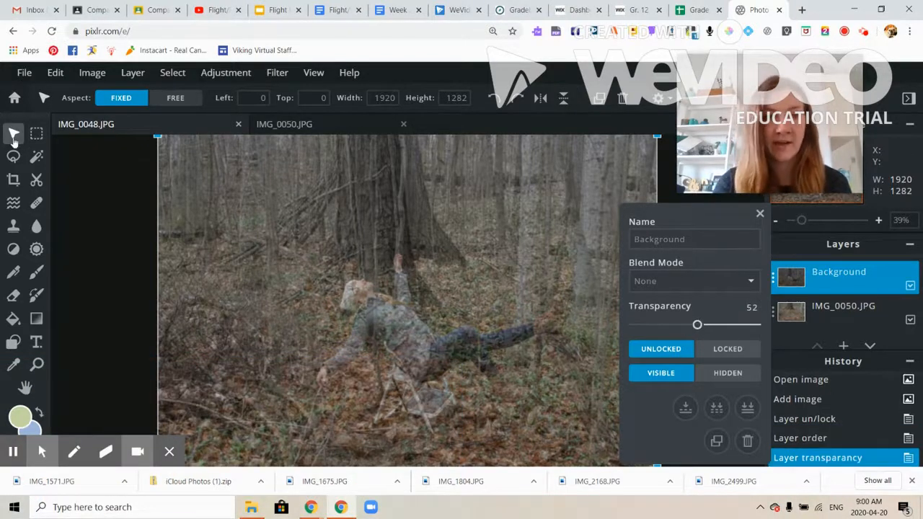
{"action": "left_click", "coordinate": [760, 214]}
- Try shifting the Background layer sideways to align it with the forest photo below, moving it to Left 38 and back to Left 0
{"action": "left_click_drag", "start_coordinate": [483, 366], "coordinate": [494, 365]}
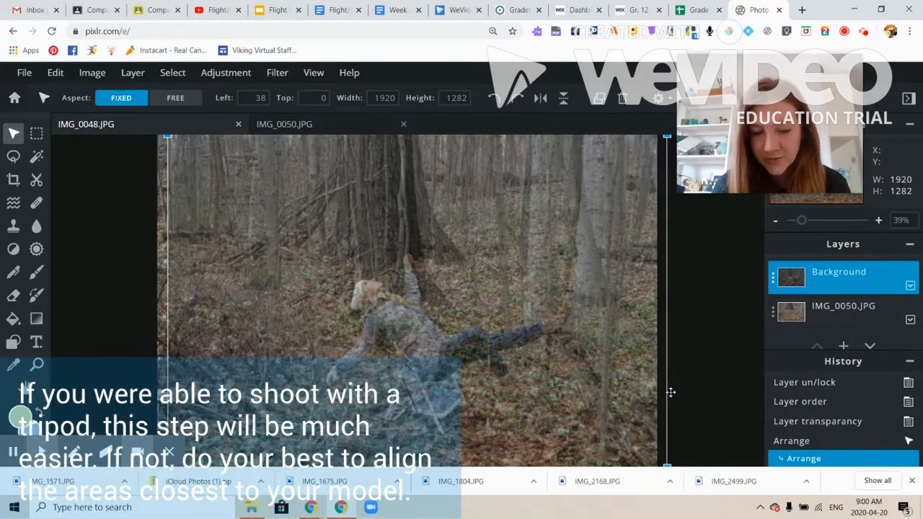
{"action": "left_click", "coordinate": [37, 364]}
{"action": "left_click", "coordinate": [618, 365]}
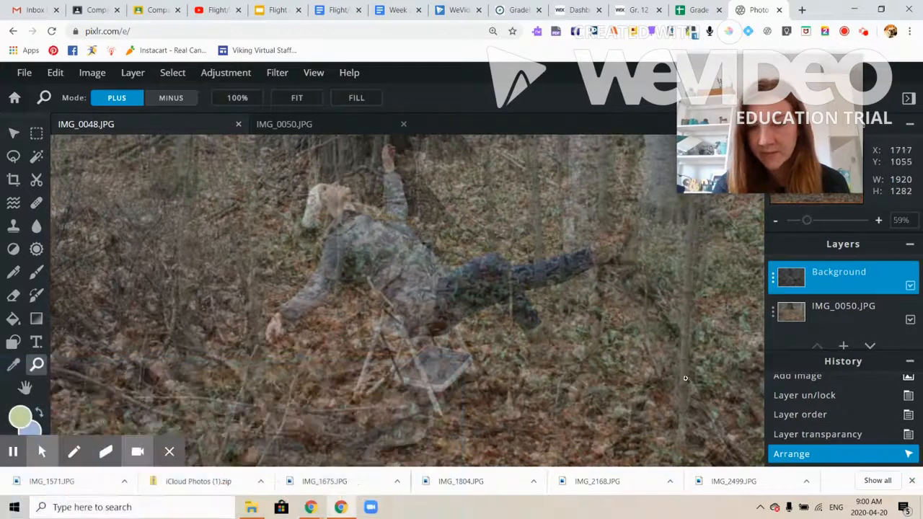
{"action": "left_click", "coordinate": [684, 378]}
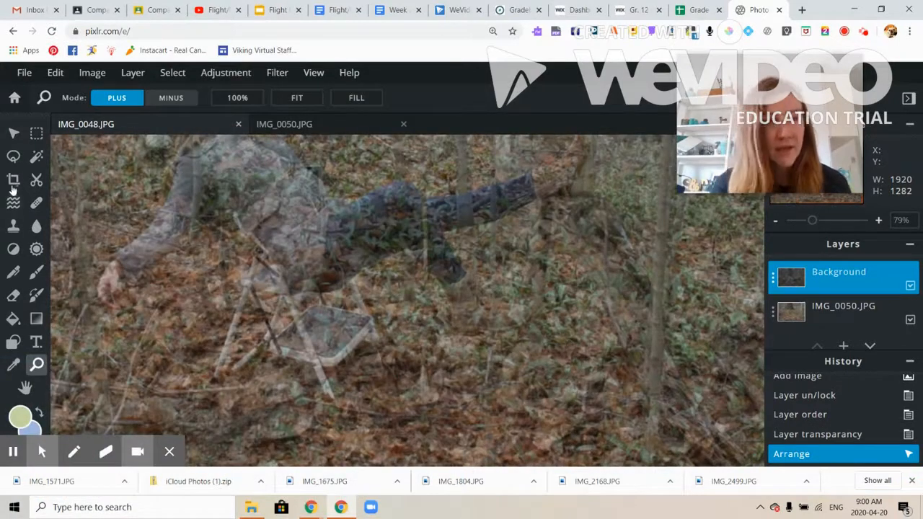
{"action": "left_click", "coordinate": [12, 135]}
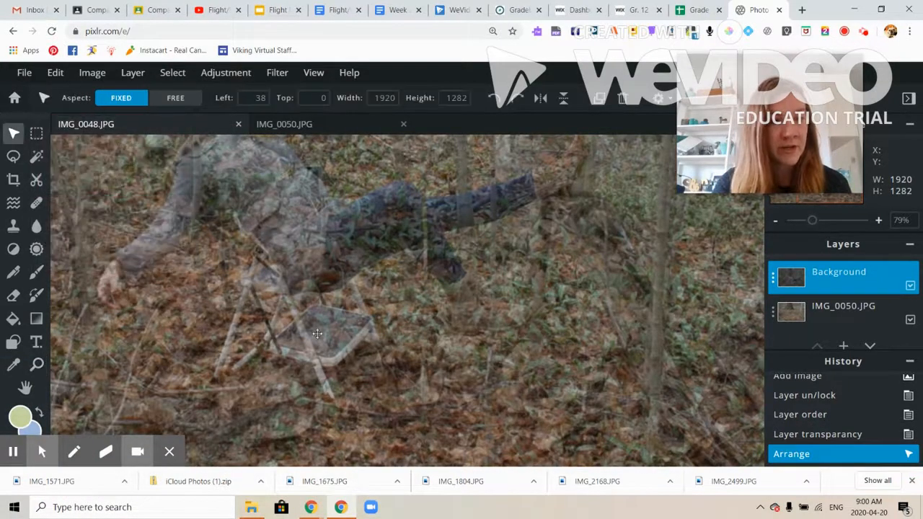
{"action": "mouse_move", "coordinate": [628, 373]}
{"action": "left_mouse_down"}
{"action": "mouse_move", "coordinate": [609, 378]}
{"action": "mouse_move", "coordinate": [627, 372]}
{"action": "left_mouse_up"}
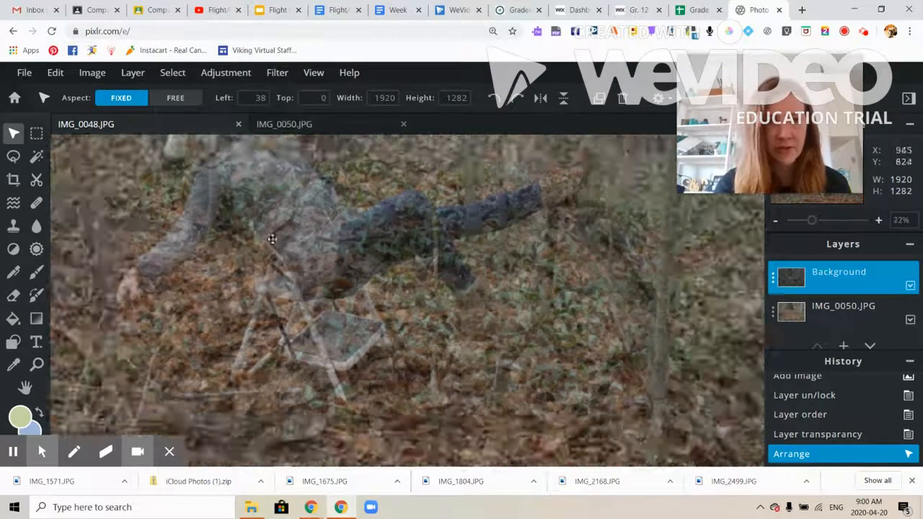
{"action": "scroll", "coordinate": [274, 240], "scroll_direction": "down", "scroll_amount": 3}
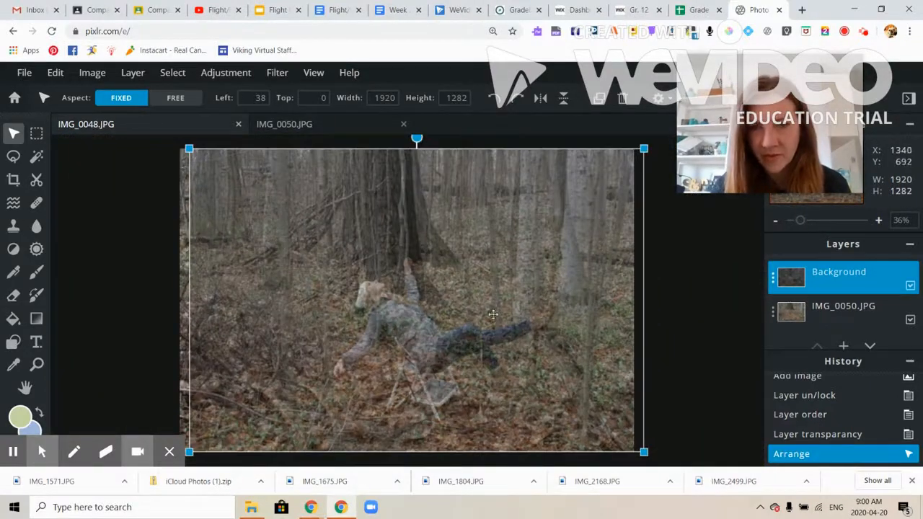
{"action": "mouse_move", "coordinate": [436, 305]}
{"action": "left_mouse_down"}
{"action": "mouse_move", "coordinate": [416, 302]}
{"action": "mouse_move", "coordinate": [427, 303]}
{"action": "left_mouse_up"}
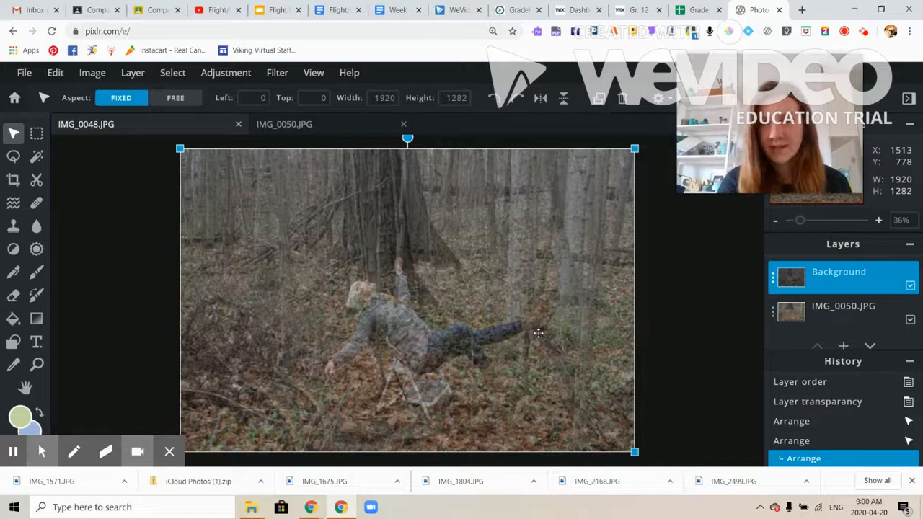
- Set the Background layer's transparency value back to 100 and close its layer settings
{"action": "left_click", "coordinate": [772, 283]}
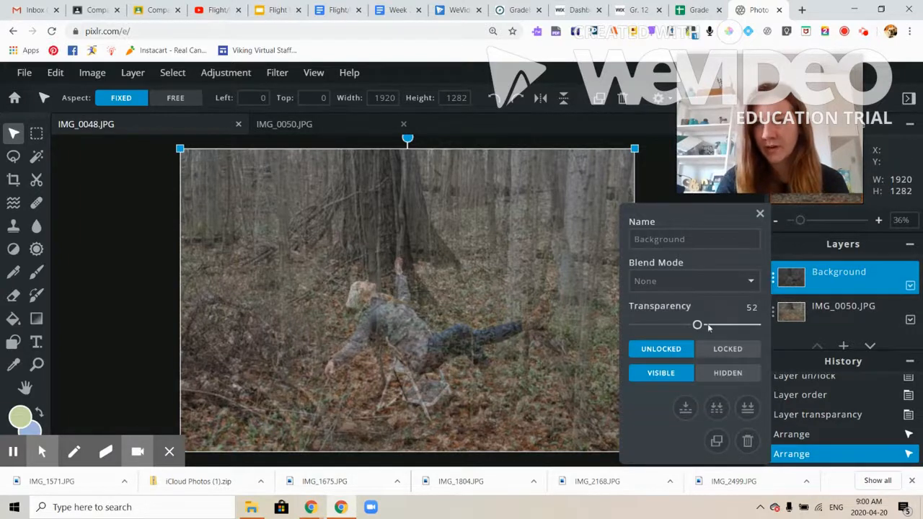
{"action": "left_click_drag", "start_coordinate": [699, 327], "coordinate": [757, 325]}
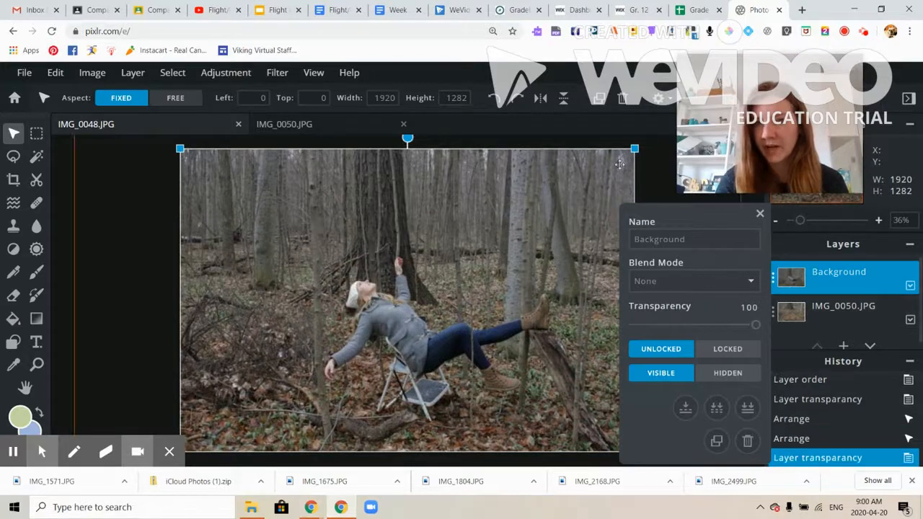
{"action": "left_click", "coordinate": [652, 175]}
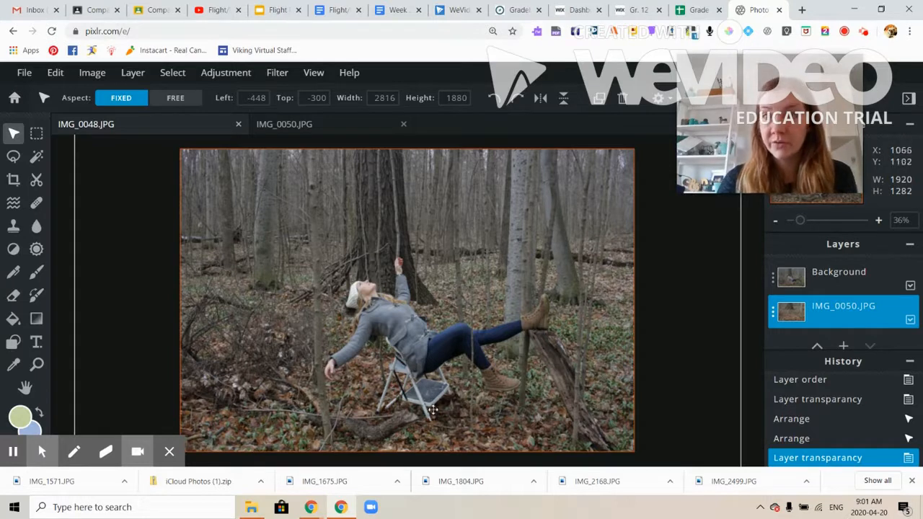
- Zoom in closely on the step stool under the model and activate the Cutout tool
{"action": "left_click", "coordinate": [35, 183]}
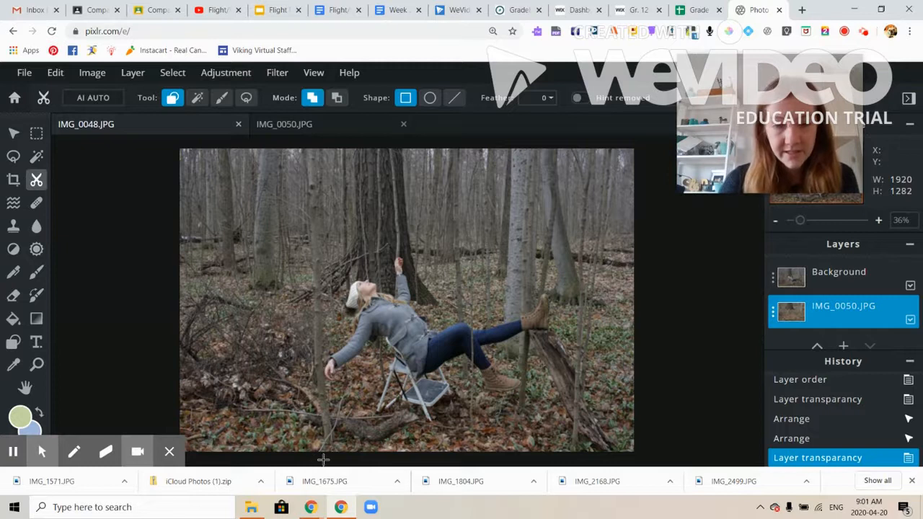
{"action": "left_click", "coordinate": [36, 364]}
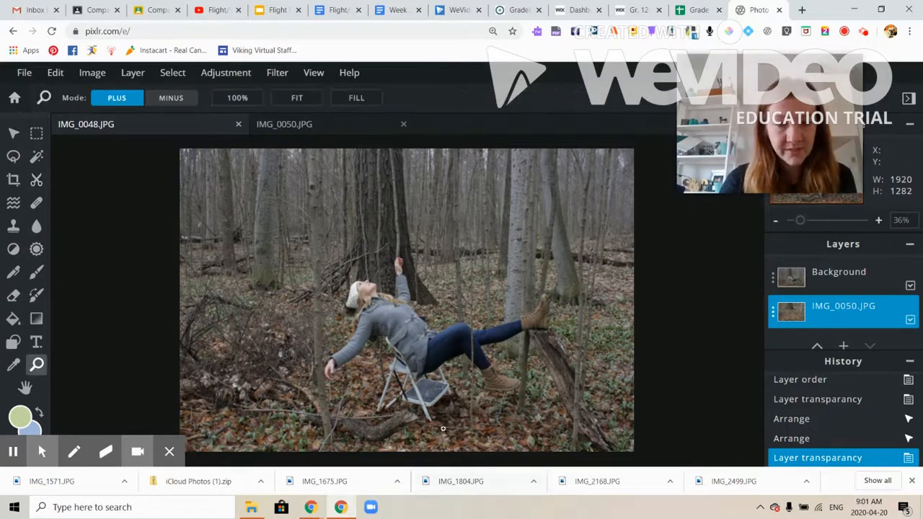
{"action": "left_click", "coordinate": [418, 417]}
{"action": "left_click", "coordinate": [422, 411]}
{"action": "left_click", "coordinate": [424, 409]}
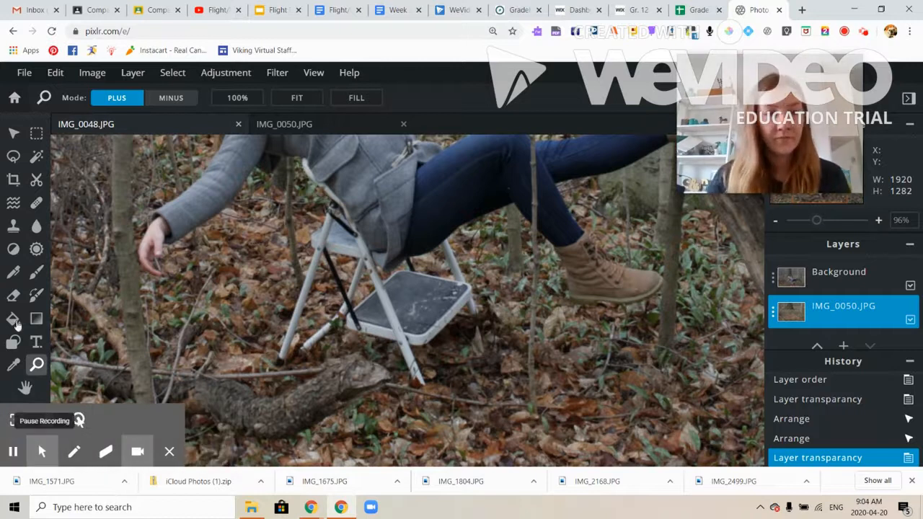
{"action": "left_click", "coordinate": [37, 181]}
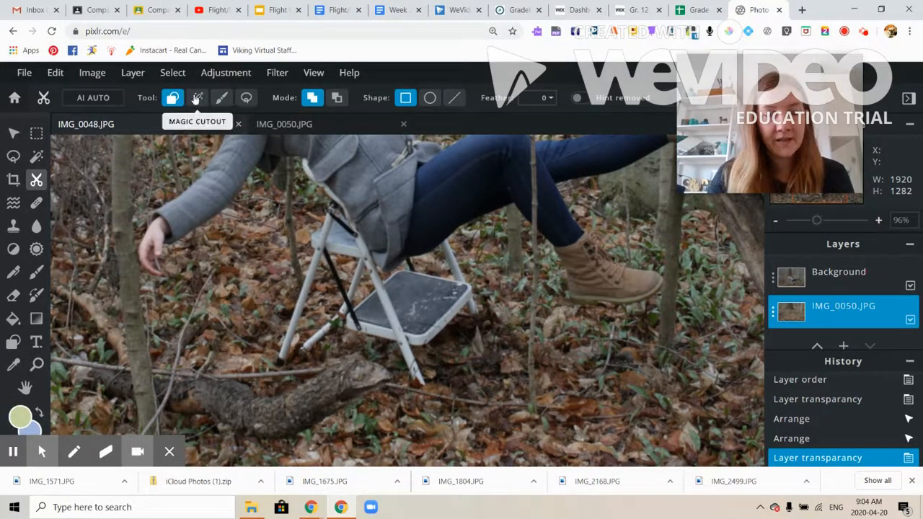
{"action": "left_click", "coordinate": [112, 100]}
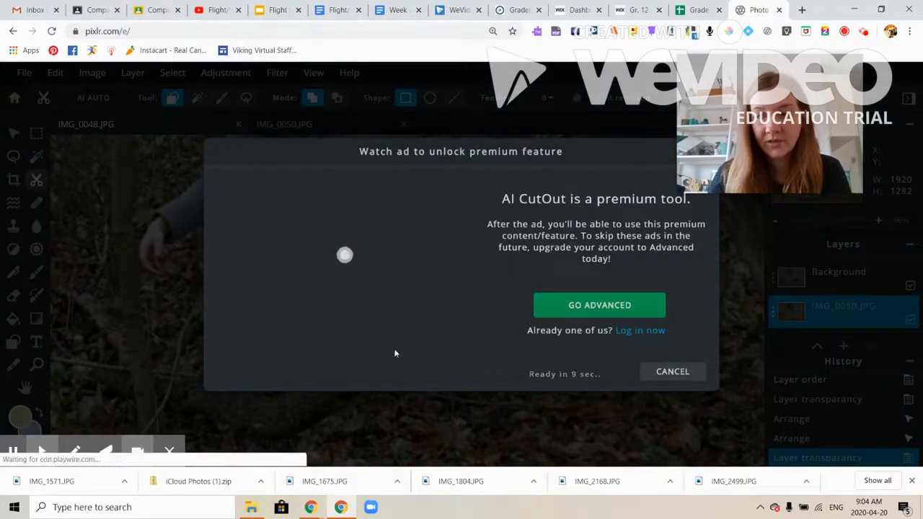
{"action": "left_click", "coordinate": [669, 375]}
{"action": "scroll", "coordinate": [302, 338], "scroll_direction": "up", "scroll_amount": 1}
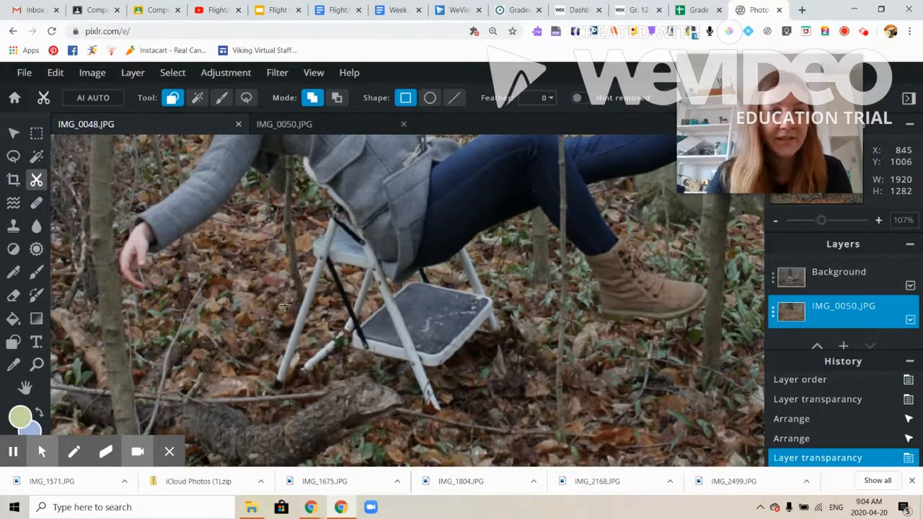
- Mask out the stool's legs, seat and step on the Background layer with the magic cutout in remove mode
{"action": "left_click", "coordinate": [838, 274]}
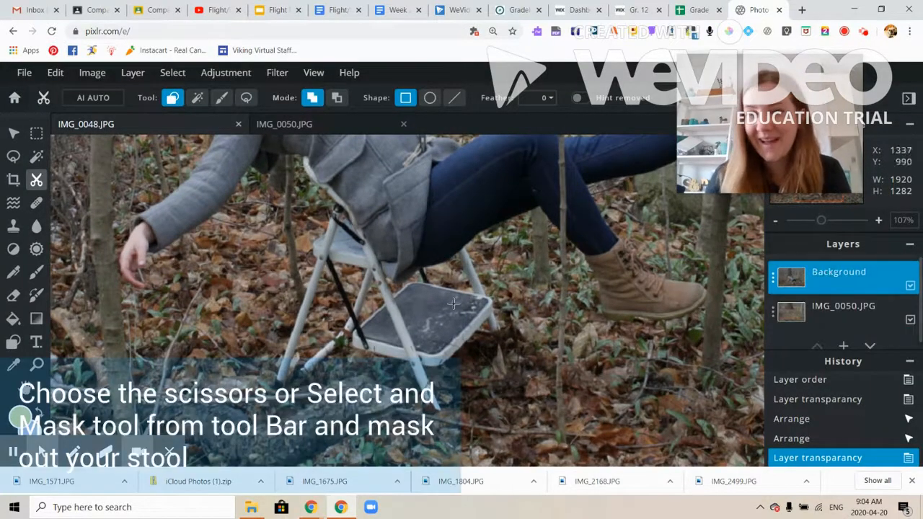
{"action": "left_click", "coordinate": [195, 101]}
{"action": "left_click", "coordinate": [172, 98]}
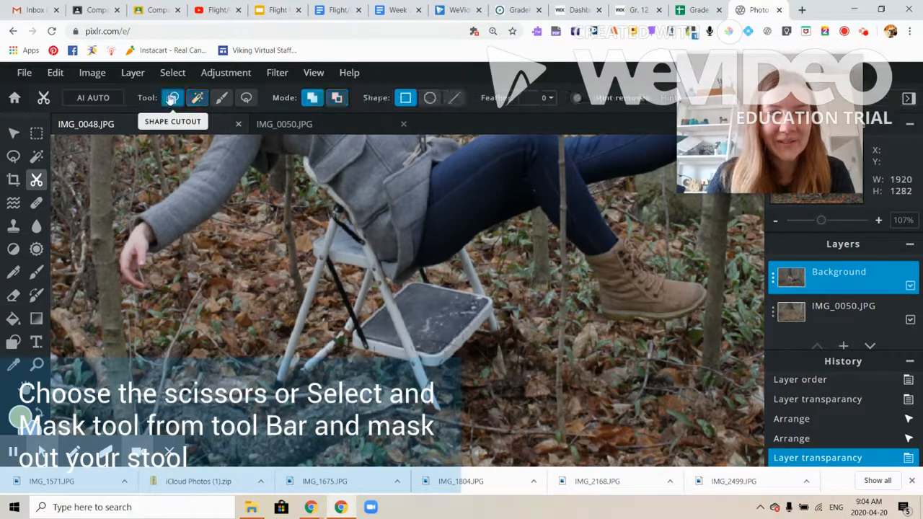
{"action": "left_click", "coordinate": [198, 106]}
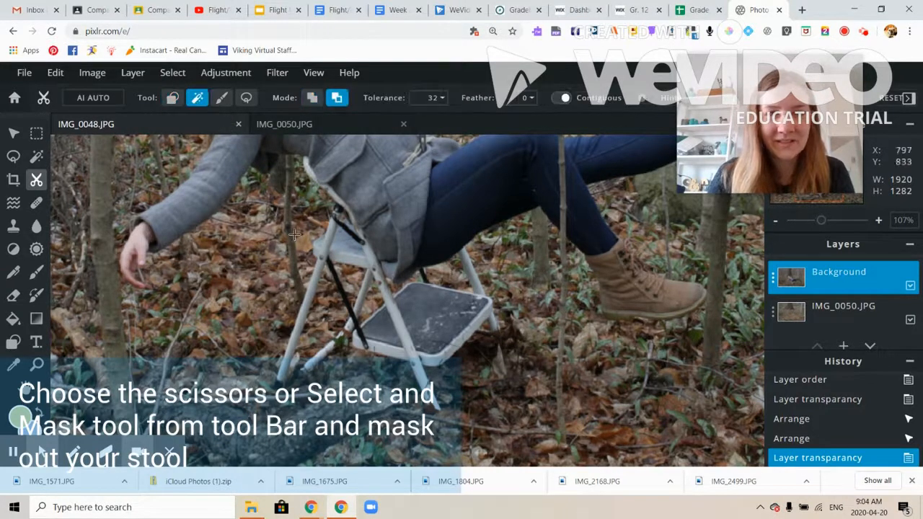
{"action": "left_click", "coordinate": [338, 251]}
{"action": "left_click", "coordinate": [325, 249]}
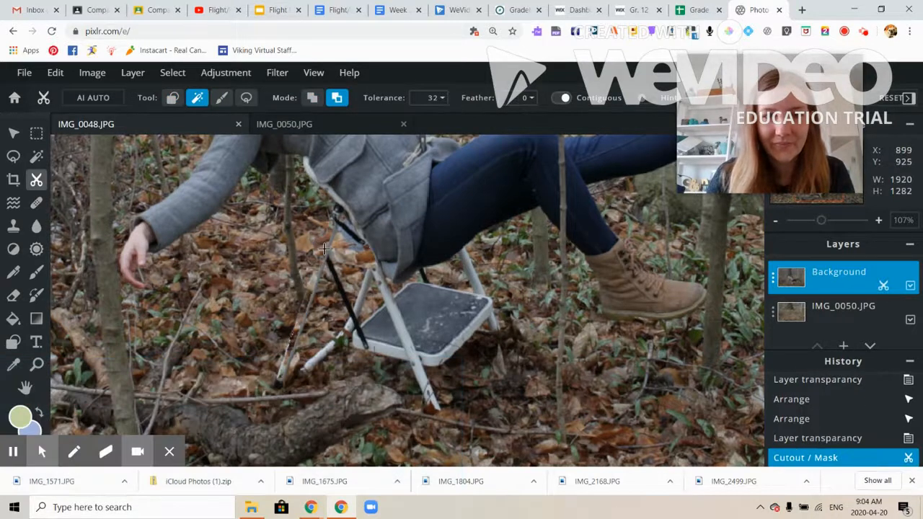
{"action": "left_click", "coordinate": [412, 356]}
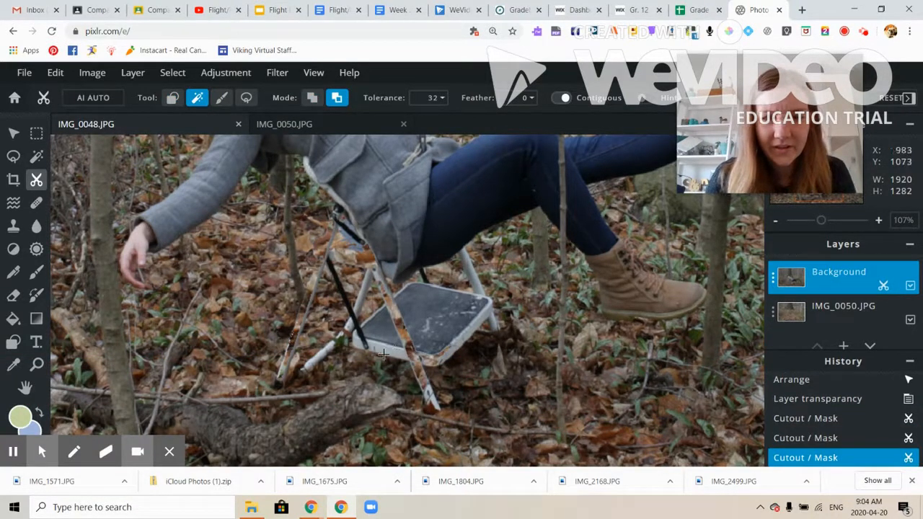
{"action": "left_click", "coordinate": [377, 345]}
{"action": "left_click", "coordinate": [314, 357]}
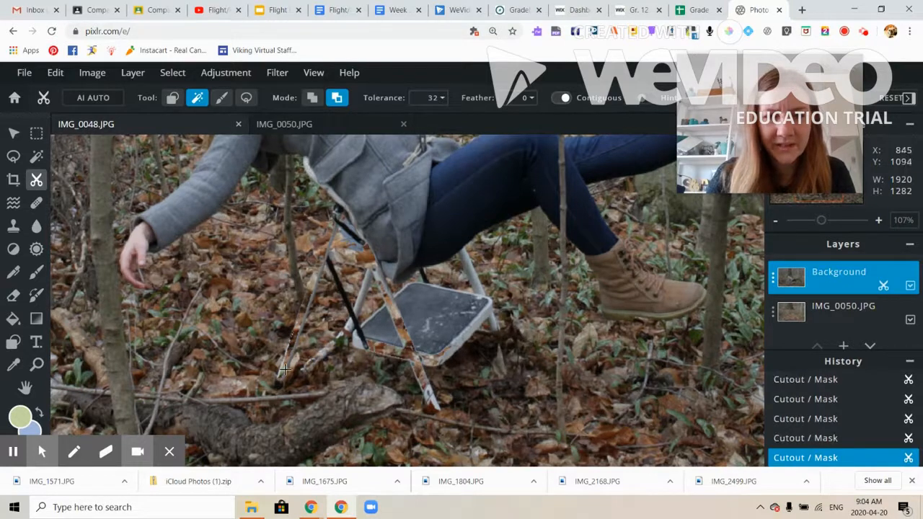
{"action": "left_click", "coordinate": [395, 337]}
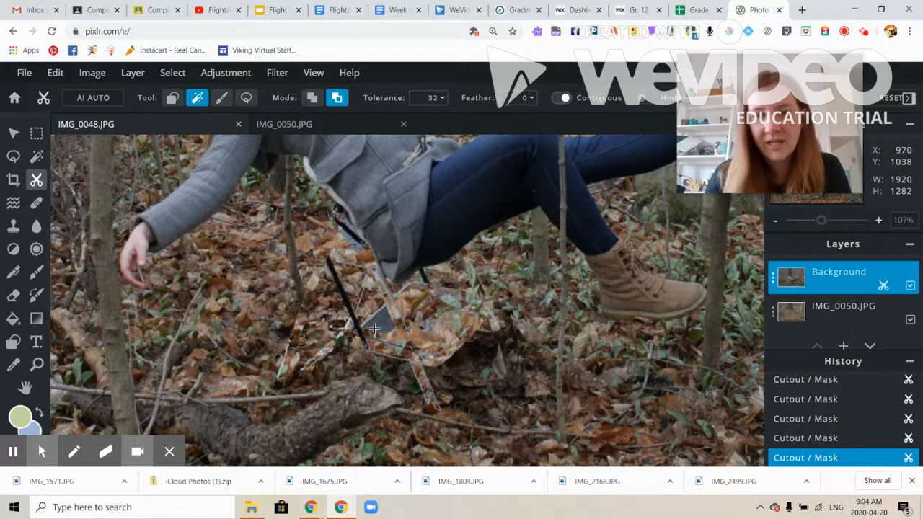
- Erase the remaining stool outlines and black braces beneath the model with the Draw cutout brush at 40 px
{"action": "left_click", "coordinate": [222, 98]}
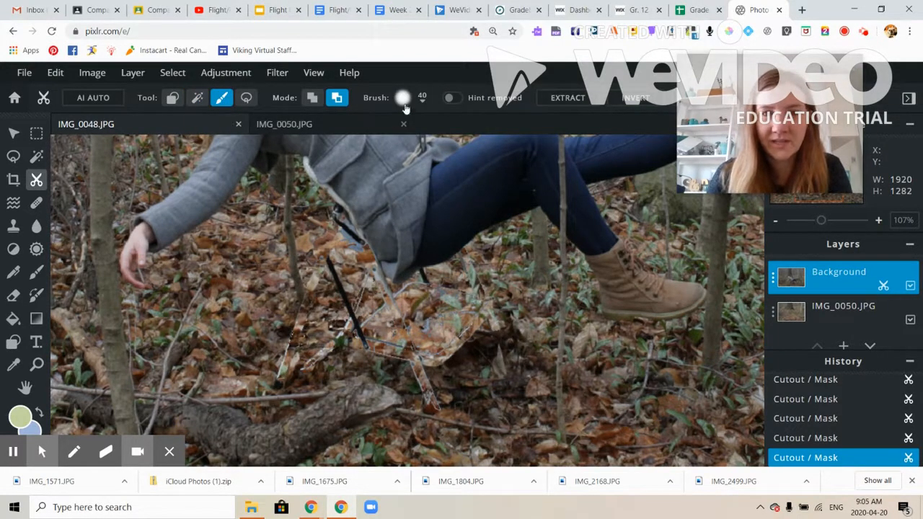
{"action": "mouse_move", "coordinate": [322, 229]}
{"action": "left_mouse_down"}
{"action": "mouse_move", "coordinate": [326, 266]}
{"action": "mouse_move", "coordinate": [296, 334]}
{"action": "mouse_move", "coordinate": [307, 278]}
{"action": "mouse_move", "coordinate": [280, 379]}
{"action": "left_mouse_up"}
{"action": "mouse_move", "coordinate": [343, 340]}
{"action": "left_mouse_down"}
{"action": "mouse_move", "coordinate": [385, 343]}
{"action": "mouse_move", "coordinate": [380, 359]}
{"action": "mouse_move", "coordinate": [361, 346]}
{"action": "mouse_move", "coordinate": [368, 353]}
{"action": "mouse_move", "coordinate": [301, 360]}
{"action": "mouse_move", "coordinate": [330, 360]}
{"action": "mouse_move", "coordinate": [367, 281]}
{"action": "mouse_move", "coordinate": [417, 367]}
{"action": "mouse_move", "coordinate": [397, 332]}
{"action": "mouse_move", "coordinate": [375, 318]}
{"action": "mouse_move", "coordinate": [361, 327]}
{"action": "mouse_move", "coordinate": [434, 293]}
{"action": "mouse_move", "coordinate": [396, 310]}
{"action": "mouse_move", "coordinate": [428, 282]}
{"action": "mouse_move", "coordinate": [408, 355]}
{"action": "mouse_move", "coordinate": [432, 331]}
{"action": "mouse_move", "coordinate": [429, 362]}
{"action": "mouse_move", "coordinate": [418, 362]}
{"action": "mouse_move", "coordinate": [442, 407]}
{"action": "mouse_move", "coordinate": [421, 374]}
{"action": "mouse_move", "coordinate": [455, 325]}
{"action": "mouse_move", "coordinate": [447, 353]}
{"action": "mouse_move", "coordinate": [435, 357]}
{"action": "mouse_move", "coordinate": [493, 303]}
{"action": "mouse_move", "coordinate": [436, 314]}
{"action": "mouse_move", "coordinate": [469, 300]}
{"action": "mouse_move", "coordinate": [432, 298]}
{"action": "mouse_move", "coordinate": [464, 298]}
{"action": "mouse_move", "coordinate": [505, 333]}
{"action": "mouse_move", "coordinate": [469, 264]}
{"action": "left_mouse_up"}
{"action": "mouse_move", "coordinate": [372, 272]}
{"action": "left_mouse_down"}
{"action": "mouse_move", "coordinate": [398, 304]}
{"action": "mouse_move", "coordinate": [423, 288]}
{"action": "mouse_move", "coordinate": [395, 305]}
{"action": "left_mouse_up"}
{"action": "left_click_drag", "start_coordinate": [331, 216], "coordinate": [356, 251]}
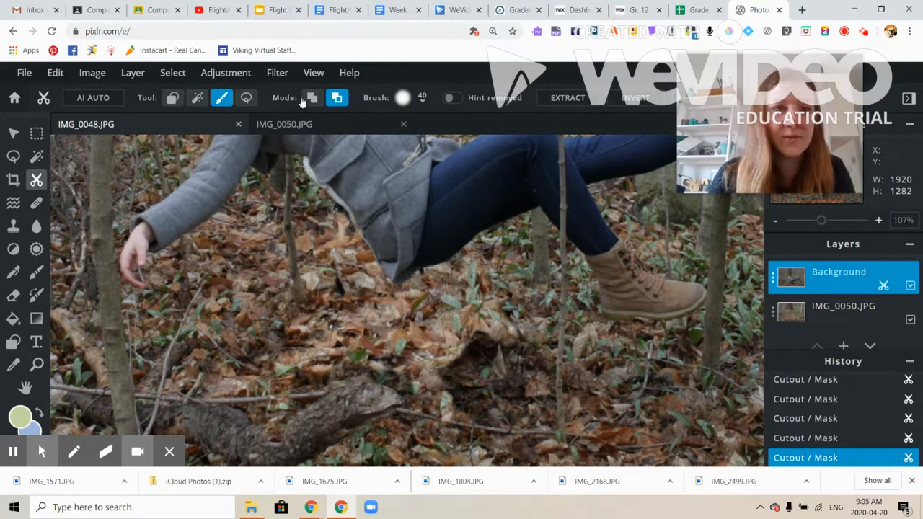
- Set the cutout brush size to 30 px
{"action": "left_click", "coordinate": [422, 101]}
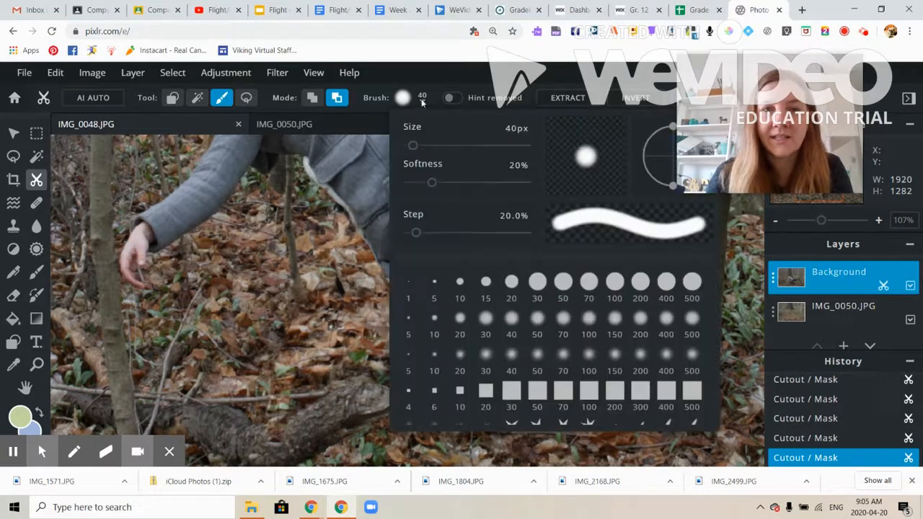
{"action": "left_click_drag", "start_coordinate": [414, 151], "coordinate": [408, 149]}
{"action": "left_click", "coordinate": [419, 86]}
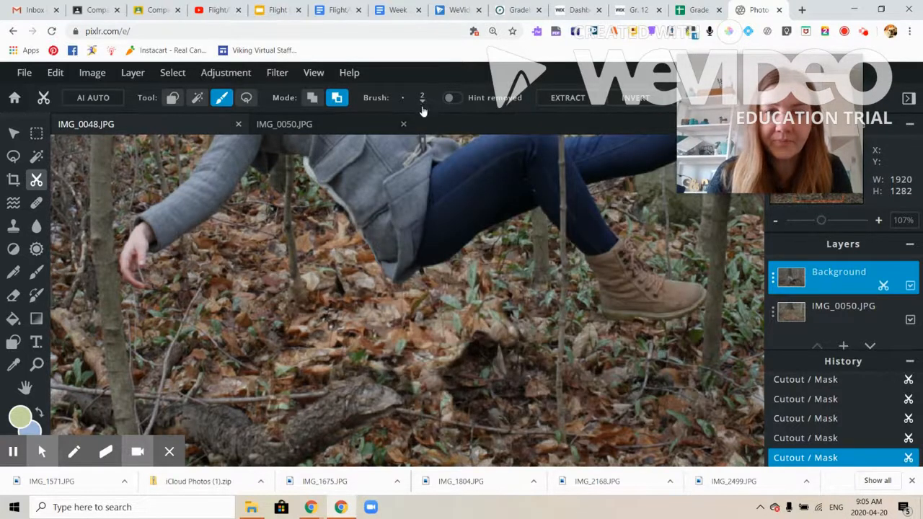
{"action": "left_click", "coordinate": [422, 105]}
{"action": "left_click", "coordinate": [411, 146]}
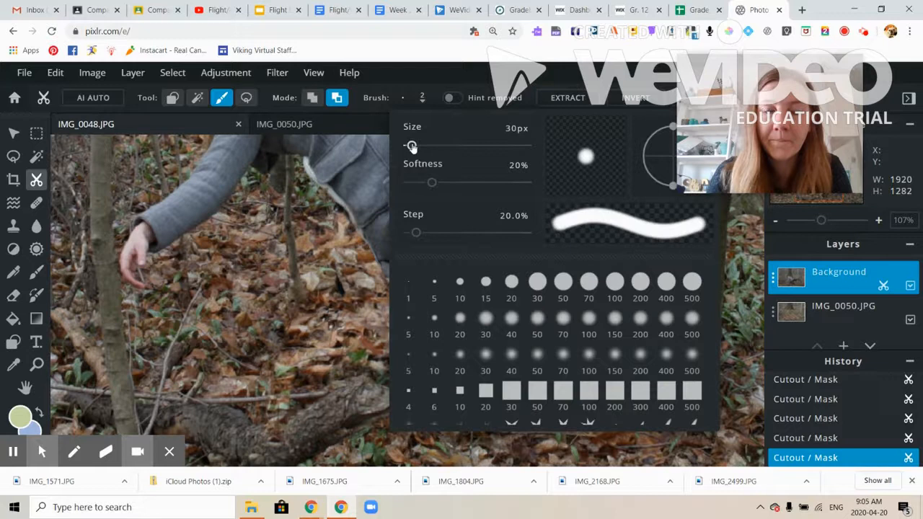
{"action": "left_click", "coordinate": [418, 82]}
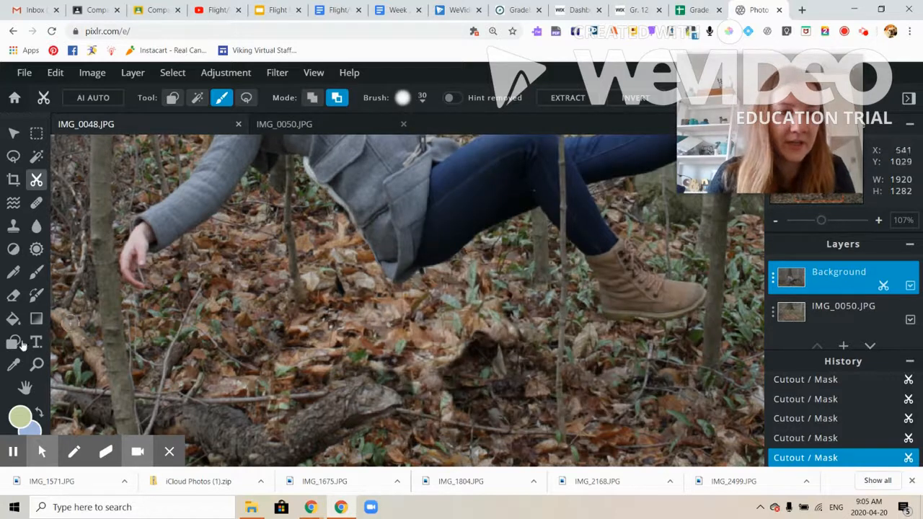
- Set the Draw cutout brush to 13 px and restore the lower back edge of the model's coat in keep mode
{"action": "left_click", "coordinate": [36, 364]}
{"action": "left_click", "coordinate": [310, 191]}
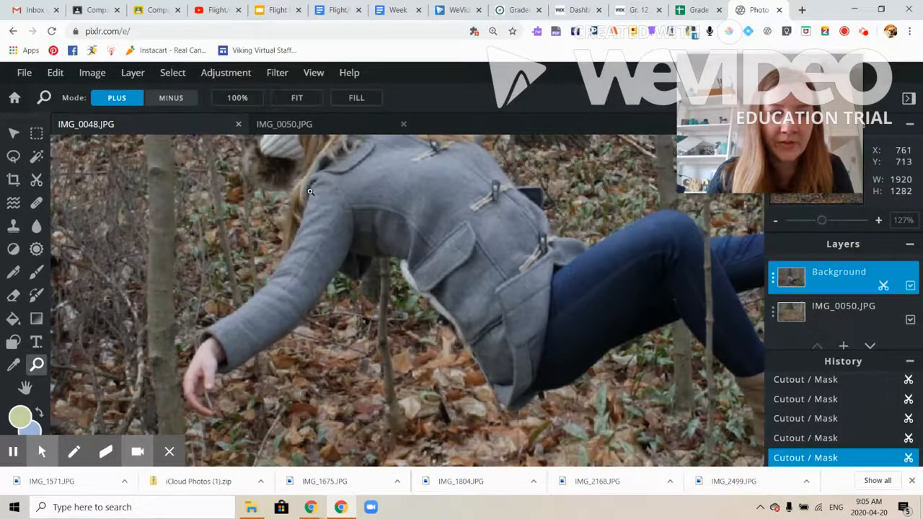
{"action": "left_click", "coordinate": [423, 298]}
{"action": "left_click", "coordinate": [389, 323]}
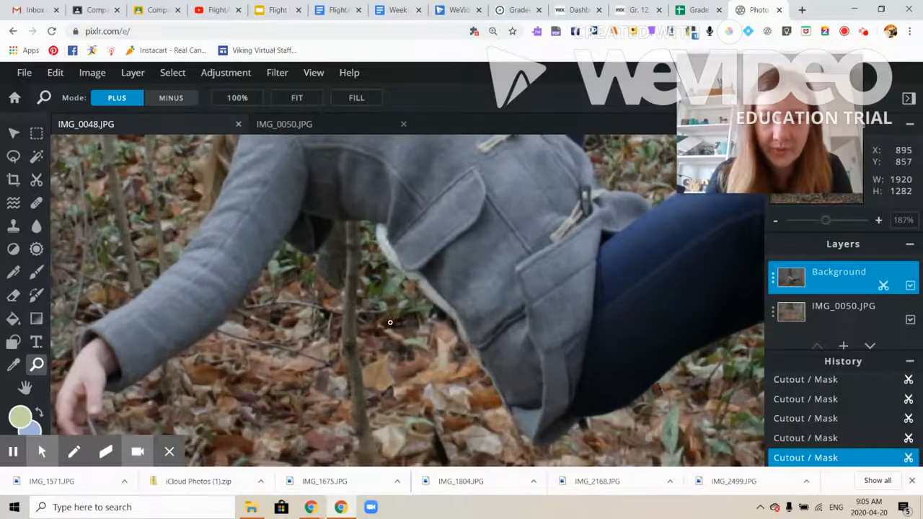
{"action": "left_click", "coordinate": [428, 308]}
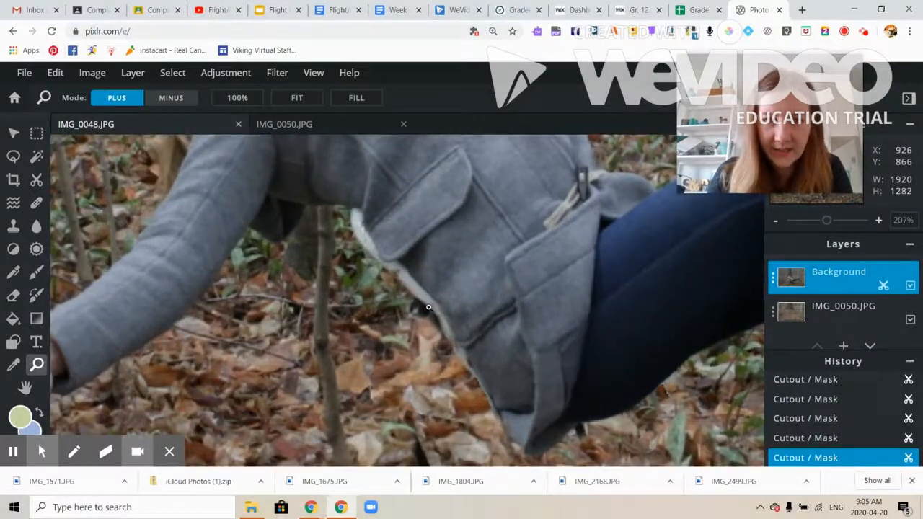
{"action": "left_click", "coordinate": [36, 180]}
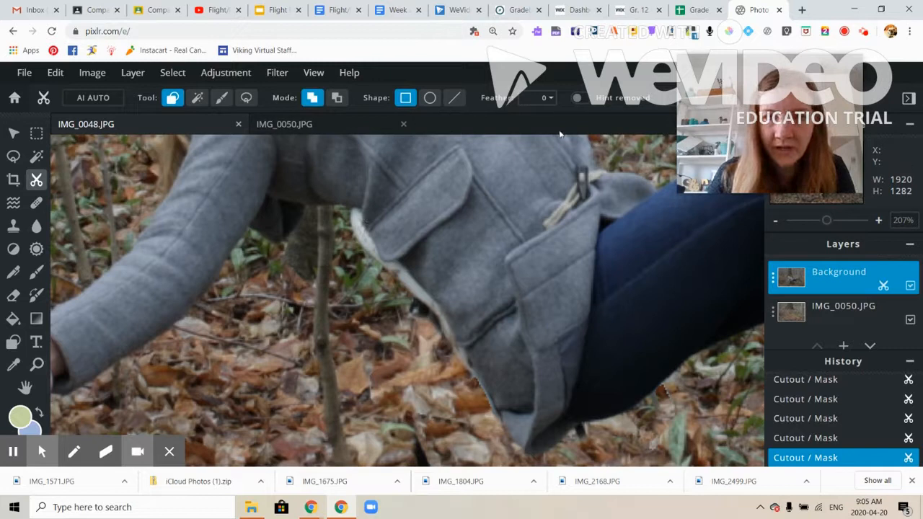
{"action": "left_click", "coordinate": [221, 97]}
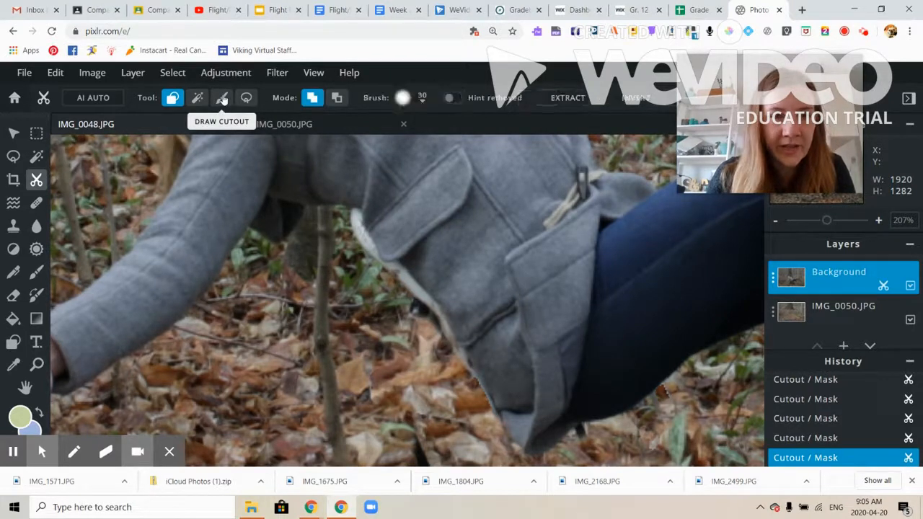
{"action": "left_click", "coordinate": [414, 102]}
{"action": "left_click_drag", "start_coordinate": [415, 147], "coordinate": [408, 146]}
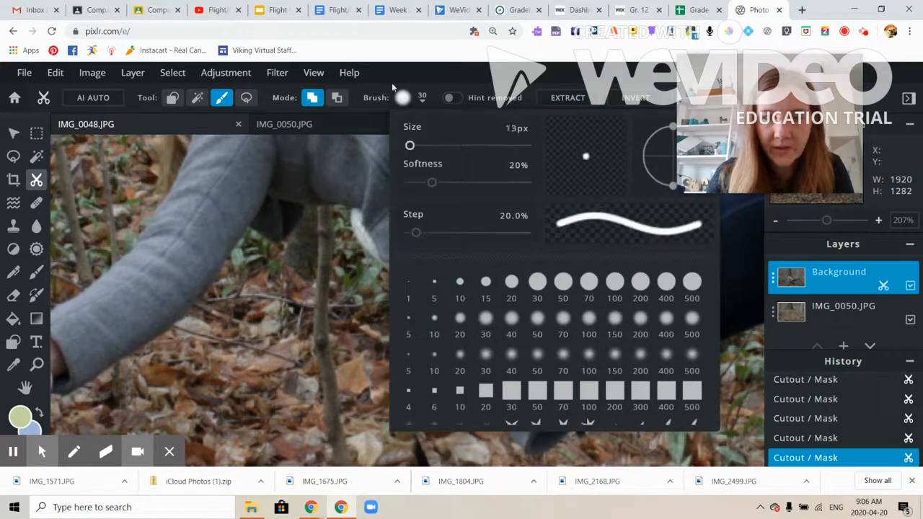
{"action": "mouse_move", "coordinate": [357, 213]}
{"action": "left_mouse_down"}
{"action": "mouse_move", "coordinate": [371, 255]}
{"action": "mouse_move", "coordinate": [419, 295]}
{"action": "mouse_move", "coordinate": [490, 437]}
{"action": "left_mouse_up"}
- Clean up leftover stool fragments along the underside of the coat with the 13 px cutout brush in remove mode
{"action": "left_click", "coordinate": [336, 98]}
{"action": "scroll", "coordinate": [492, 432], "scroll_direction": "down", "scroll_amount": 3}
{"action": "key", "text": "space"}
{"action": "mouse_move", "coordinate": [538, 405]}
{"action": "left_mouse_down"}
{"action": "mouse_move", "coordinate": [416, 268]}
{"action": "mouse_move", "coordinate": [298, 276]}
{"action": "left_mouse_up"}
{"action": "left_click", "coordinate": [222, 98]}
{"action": "left_click_drag", "start_coordinate": [358, 279], "coordinate": [366, 268]}
{"action": "left_click", "coordinate": [337, 98]}
- Adjust the cutout brush's size, reduce its softness and mask out the upper part of the leaning log beneath the raised boot
{"action": "left_click", "coordinate": [25, 388]}
{"action": "left_click_drag", "start_coordinate": [299, 169], "coordinate": [34, 209]}
{"action": "left_click", "coordinate": [36, 180]}
{"action": "left_click", "coordinate": [336, 98]}
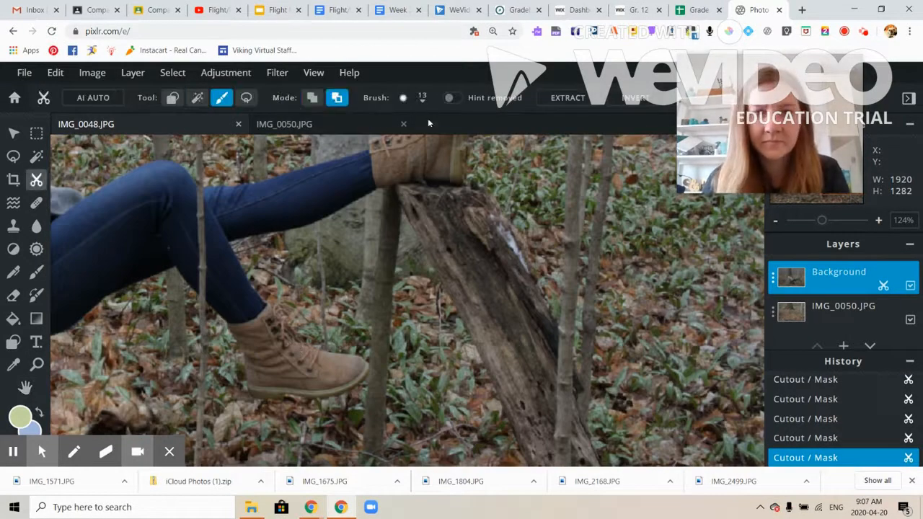
{"action": "mouse_move", "coordinate": [465, 213]}
{"action": "left_mouse_down"}
{"action": "mouse_move", "coordinate": [530, 406]}
{"action": "mouse_move", "coordinate": [443, 217]}
{"action": "left_mouse_up"}
{"action": "left_click", "coordinate": [422, 98]}
{"action": "left_click_drag", "start_coordinate": [420, 146], "coordinate": [413, 145]}
{"action": "mouse_move", "coordinate": [432, 184]}
{"action": "left_mouse_down"}
{"action": "mouse_move", "coordinate": [482, 198]}
{"action": "mouse_move", "coordinate": [406, 184]}
{"action": "left_mouse_up"}
{"action": "mouse_move", "coordinate": [410, 200]}
{"action": "left_mouse_down"}
{"action": "mouse_move", "coordinate": [467, 216]}
{"action": "mouse_move", "coordinate": [543, 321]}
{"action": "mouse_move", "coordinate": [551, 353]}
{"action": "left_mouse_up"}
- Mask out the base of the log around the thin tree trunks with the Draw cutout brush in remove mode
{"action": "scroll", "coordinate": [635, 390], "scroll_direction": "down", "scroll_amount": 4}
{"action": "left_click", "coordinate": [25, 388]}
{"action": "left_click_drag", "start_coordinate": [606, 462], "coordinate": [573, 428]}
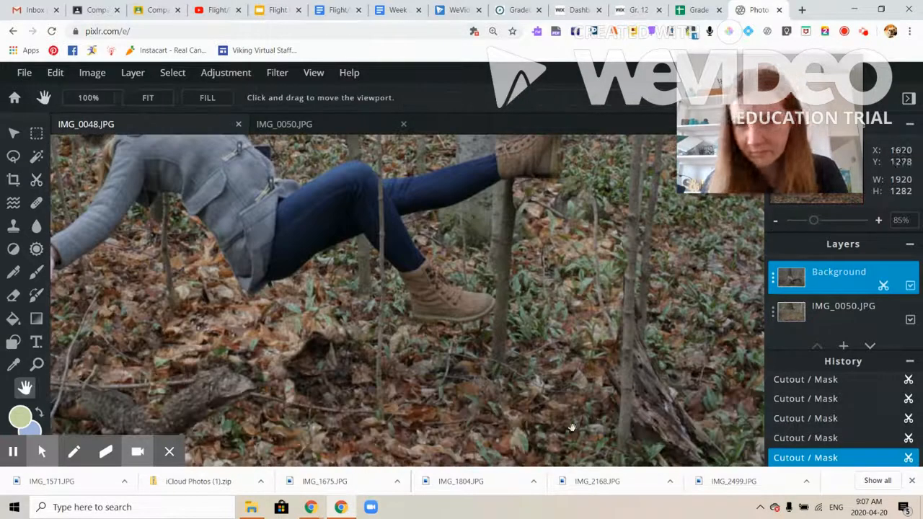
{"action": "left_click", "coordinate": [36, 180]}
{"action": "left_click", "coordinate": [222, 98]}
{"action": "left_click", "coordinate": [337, 98]}
{"action": "mouse_move", "coordinate": [654, 370]}
{"action": "left_mouse_down"}
{"action": "mouse_move", "coordinate": [673, 447]}
{"action": "mouse_move", "coordinate": [708, 456]}
{"action": "left_mouse_up"}
{"action": "left_click_drag", "start_coordinate": [640, 443], "coordinate": [646, 346]}
- Try painting beside the thin tree trunk with the Brush tool, and undo the stroke
{"action": "left_click", "coordinate": [423, 99]}
{"action": "left_click_drag", "start_coordinate": [408, 147], "coordinate": [403, 147]}
{"action": "left_click", "coordinate": [36, 364]}
{"action": "left_click", "coordinate": [614, 390]}
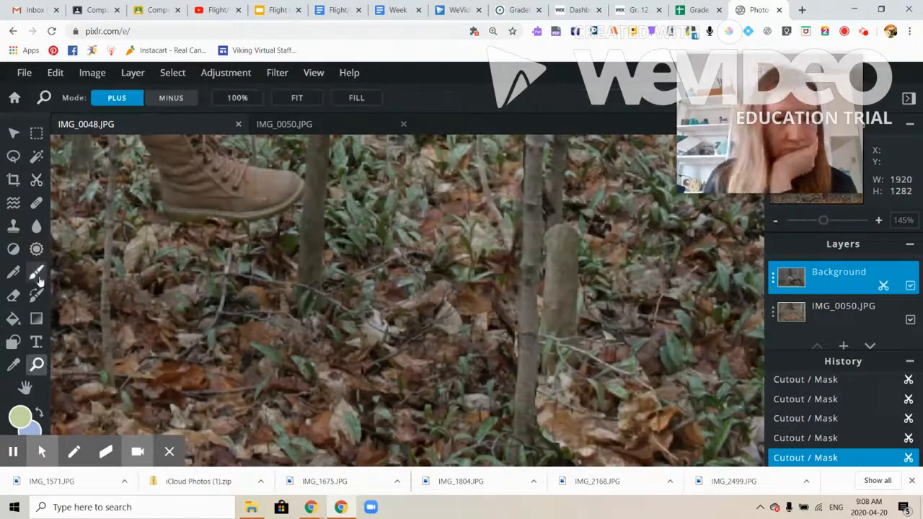
{"action": "left_click", "coordinate": [36, 272]}
{"action": "left_click_drag", "start_coordinate": [497, 290], "coordinate": [497, 321]}
{"action": "key", "text": "ctrl+z"}
- Return to the Draw cutout brush, set its size to 52 px and increase its softness
{"action": "left_click", "coordinate": [36, 179]}
{"action": "left_click", "coordinate": [221, 98]}
{"action": "left_click", "coordinate": [422, 99]}
{"action": "left_click_drag", "start_coordinate": [417, 149], "coordinate": [413, 147]}
{"action": "left_click_drag", "start_coordinate": [409, 183], "coordinate": [444, 191]}
{"action": "left_click", "coordinate": [368, 209]}
- Undo the keep-mode stroke by the thin trunk and mask out the log leftovers around the nearby trees in remove mode
{"action": "left_click_drag", "start_coordinate": [495, 346], "coordinate": [503, 203]}
{"action": "key", "text": "ctrl+z"}
{"action": "left_click", "coordinate": [337, 98]}
{"action": "left_click_drag", "start_coordinate": [499, 289], "coordinate": [496, 277]}
{"action": "left_click_drag", "start_coordinate": [622, 316], "coordinate": [710, 382]}
{"action": "left_click_drag", "start_coordinate": [562, 215], "coordinate": [558, 185]}
{"action": "scroll", "coordinate": [579, 383], "scroll_direction": "down", "scroll_amount": 5}
{"action": "scroll", "coordinate": [455, 192], "scroll_direction": "down", "scroll_amount": 5}
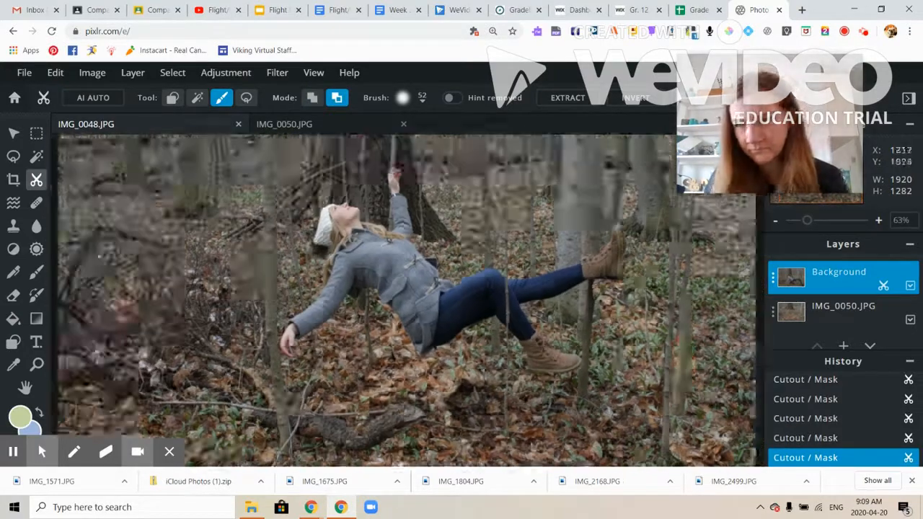
- Enlarge the cutout brush to 119 px and mask out the mismatched tree areas to the right of the raised boot
{"action": "left_click", "coordinate": [422, 100]}
{"action": "left_click_drag", "start_coordinate": [415, 144], "coordinate": [425, 144]}
{"action": "left_click", "coordinate": [423, 100]}
{"action": "mouse_move", "coordinate": [620, 153]}
{"action": "left_mouse_down"}
{"action": "mouse_move", "coordinate": [607, 222]}
{"action": "mouse_move", "coordinate": [619, 246]}
{"action": "left_mouse_up"}
{"action": "left_click_drag", "start_coordinate": [621, 280], "coordinate": [634, 303]}
{"action": "left_click_drag", "start_coordinate": [643, 234], "coordinate": [639, 154]}
{"action": "mouse_move", "coordinate": [599, 449]}
{"action": "left_mouse_down"}
{"action": "mouse_move", "coordinate": [578, 441]}
{"action": "mouse_move", "coordinate": [589, 144]}
{"action": "left_mouse_up"}
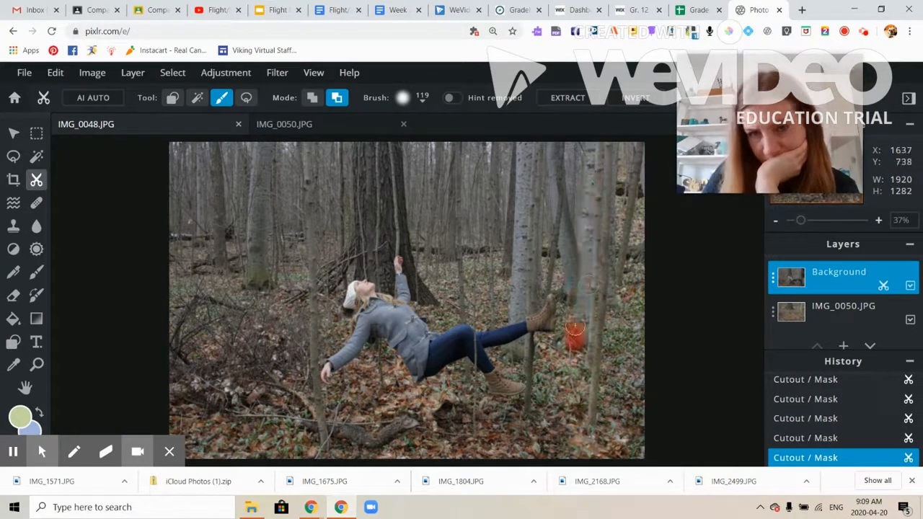
- Lower the cutout brush's softness and mask out the strip of trees above and to the right of the raised boot
{"action": "left_click", "coordinate": [422, 100]}
{"action": "left_click_drag", "start_coordinate": [447, 182], "coordinate": [409, 181]}
{"action": "left_click", "coordinate": [379, 194]}
{"action": "mouse_move", "coordinate": [580, 235]}
{"action": "left_mouse_down"}
{"action": "mouse_move", "coordinate": [575, 336]}
{"action": "mouse_move", "coordinate": [567, 144]}
{"action": "left_mouse_up"}
- Set the cutout brush to 69 px with 100% softness, undoing the test stroke above the raised boot
{"action": "scroll", "coordinate": [583, 276], "scroll_direction": "up", "scroll_amount": 3}
{"action": "left_click", "coordinate": [402, 99]}
{"action": "left_click_drag", "start_coordinate": [437, 146], "coordinate": [411, 147]}
{"action": "left_click_drag", "start_coordinate": [409, 182], "coordinate": [532, 182]}
{"action": "left_click_drag", "start_coordinate": [601, 280], "coordinate": [602, 250]}
{"action": "key", "text": "ctrl+z"}
{"action": "left_click", "coordinate": [423, 102]}
{"action": "left_click_drag", "start_coordinate": [411, 147], "coordinate": [424, 148]}
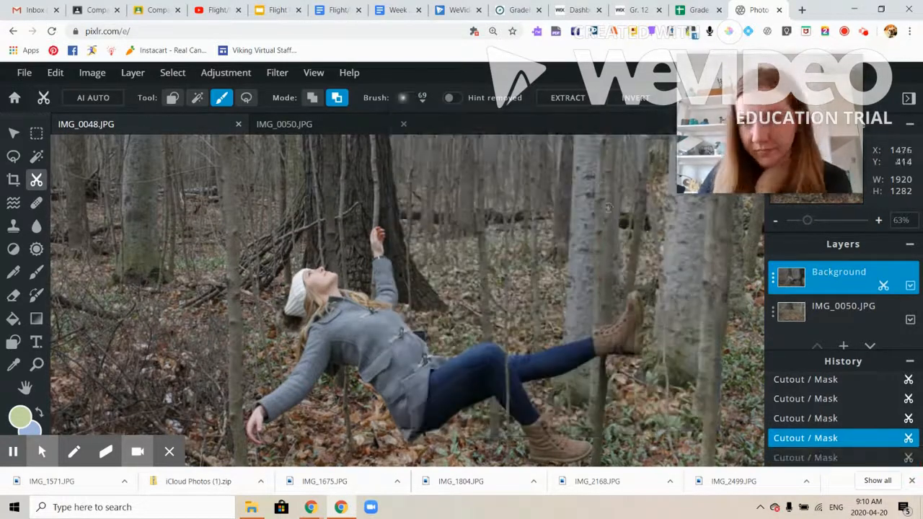
- Touch up the mask around the trunk by the raised boot with the 69 px brush, undoing one stray stroke
{"action": "scroll", "coordinate": [606, 209], "scroll_direction": "down", "scroll_amount": 1}
{"action": "left_click_drag", "start_coordinate": [568, 268], "coordinate": [568, 289]}
{"action": "key", "text": "ctrl+z"}
{"action": "left_click_drag", "start_coordinate": [607, 330], "coordinate": [605, 349]}
- Try masking out the tree trunks above the model's raised leg with a 192 px cutout brush in remove mode
{"action": "scroll", "coordinate": [609, 364], "scroll_direction": "up", "scroll_amount": 1}
{"action": "scroll", "coordinate": [609, 360], "scroll_direction": "down", "scroll_amount": 2}
{"action": "scroll", "coordinate": [623, 245], "scroll_direction": "up", "scroll_amount": 3}
{"action": "left_click", "coordinate": [422, 99]}
{"action": "left_click_drag", "start_coordinate": [424, 147], "coordinate": [456, 147]}
{"action": "mouse_move", "coordinate": [604, 178]}
{"action": "left_mouse_down"}
{"action": "mouse_move", "coordinate": [636, 227]}
{"action": "mouse_move", "coordinate": [630, 232]}
{"action": "left_mouse_up"}
{"action": "mouse_move", "coordinate": [590, 301]}
{"action": "left_mouse_down"}
{"action": "mouse_move", "coordinate": [561, 269]}
{"action": "mouse_move", "coordinate": [546, 185]}
{"action": "mouse_move", "coordinate": [520, 229]}
{"action": "mouse_move", "coordinate": [526, 253]}
{"action": "left_mouse_up"}
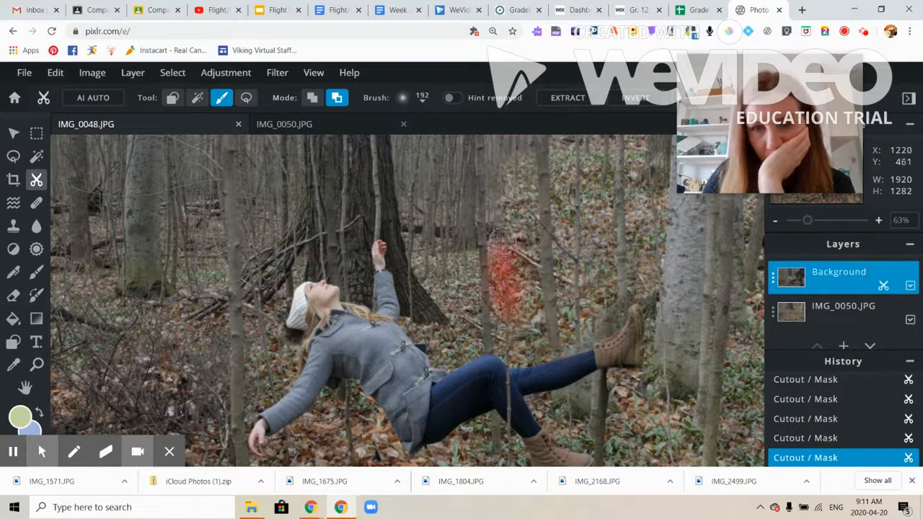
- Restore the tree trunks above the model's legs with the 192 px cutout brush in keep mode
{"action": "scroll", "coordinate": [621, 389], "scroll_direction": "down", "scroll_amount": 3}
{"action": "left_click", "coordinate": [311, 98]}
{"action": "mouse_move", "coordinate": [455, 308]}
{"action": "left_mouse_down"}
{"action": "mouse_move", "coordinate": [492, 273]}
{"action": "mouse_move", "coordinate": [456, 213]}
{"action": "mouse_move", "coordinate": [473, 181]}
{"action": "left_mouse_up"}
{"action": "left_click_drag", "start_coordinate": [512, 294], "coordinate": [530, 181]}
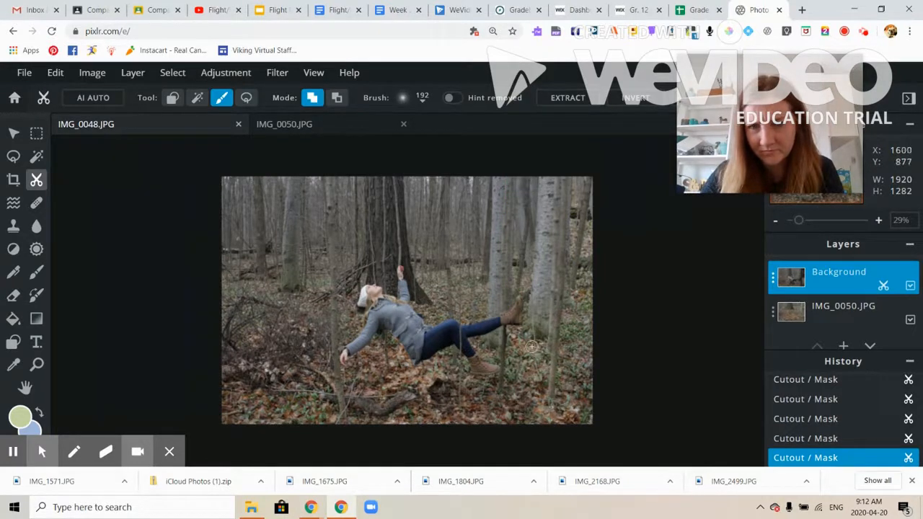
- Reduce the cutout brush to 91 px and restore the trunk area just below the raised boot in keep mode
{"action": "scroll", "coordinate": [531, 347], "scroll_direction": "up", "scroll_amount": 2}
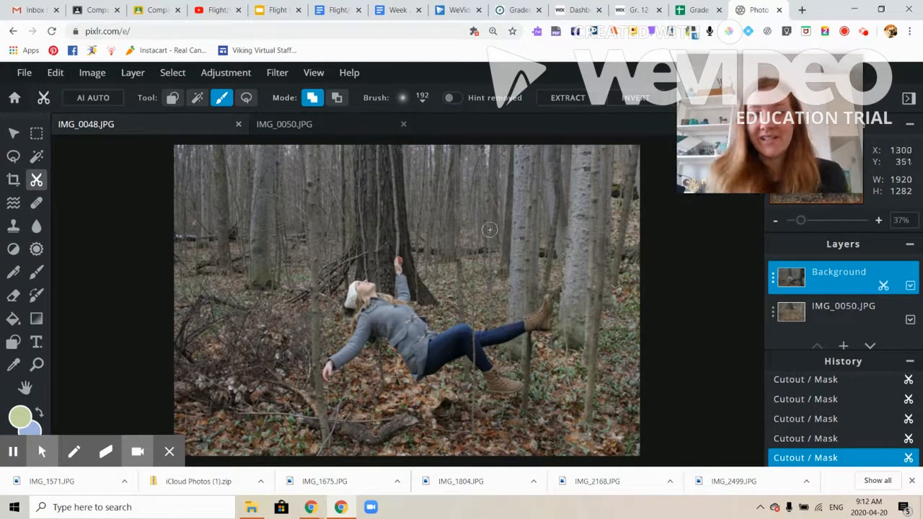
{"action": "scroll", "coordinate": [539, 271], "scroll_direction": "up", "scroll_amount": 4}
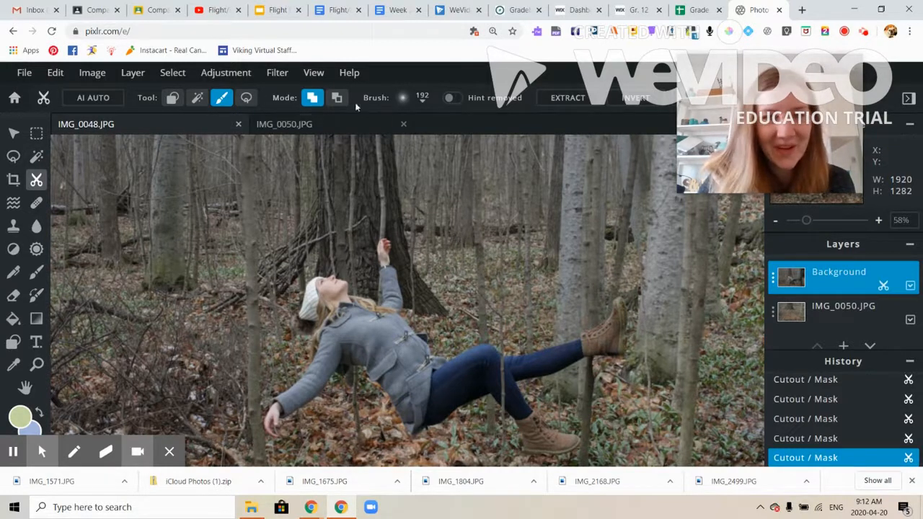
{"action": "left_click", "coordinate": [423, 103]}
{"action": "left_click", "coordinate": [422, 106]}
{"action": "left_click", "coordinate": [421, 104]}
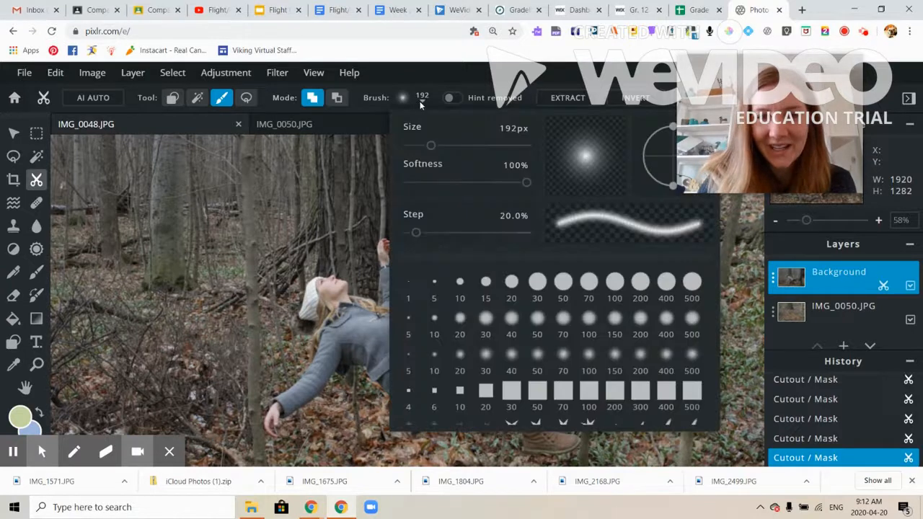
{"action": "left_click_drag", "start_coordinate": [431, 146], "coordinate": [416, 147]}
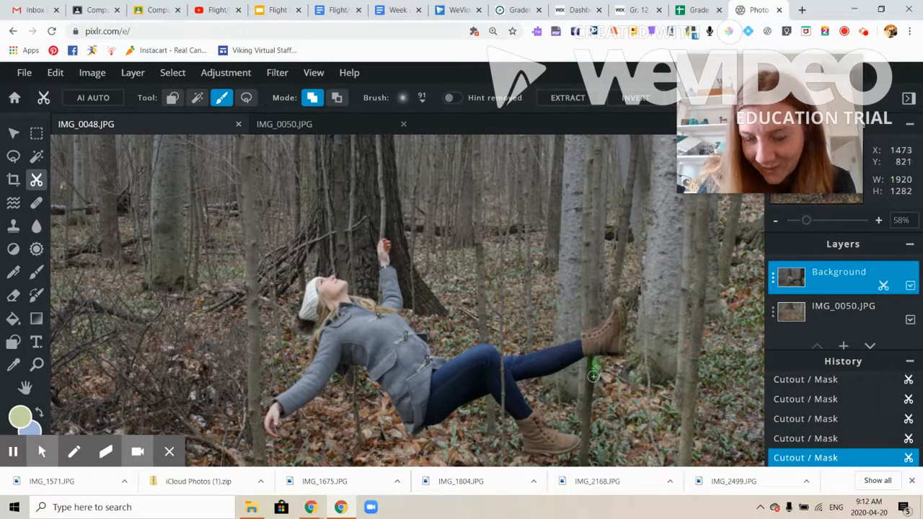
{"action": "left_click_drag", "start_coordinate": [594, 376], "coordinate": [593, 377]}
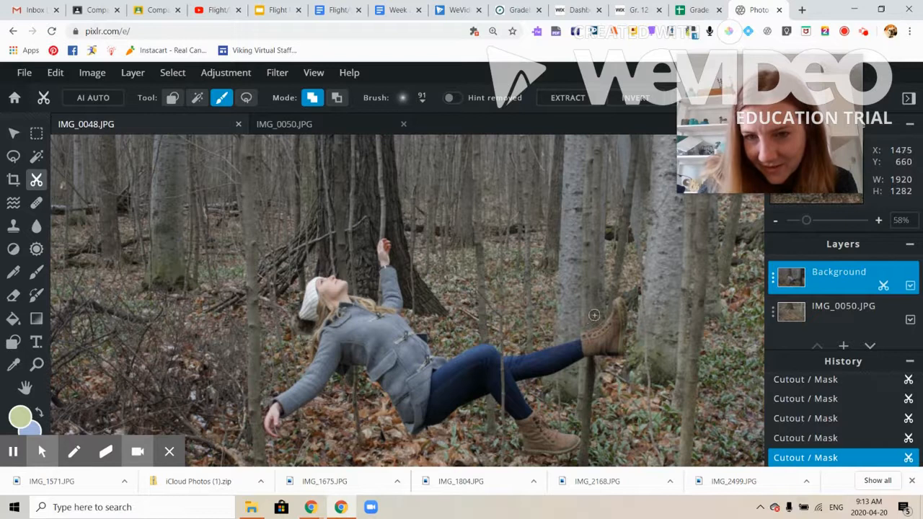
- Add an empty layer and place it between the model layer and the IMG_0050.JPG forest layer
{"action": "scroll", "coordinate": [599, 257], "scroll_direction": "down", "scroll_amount": 2}
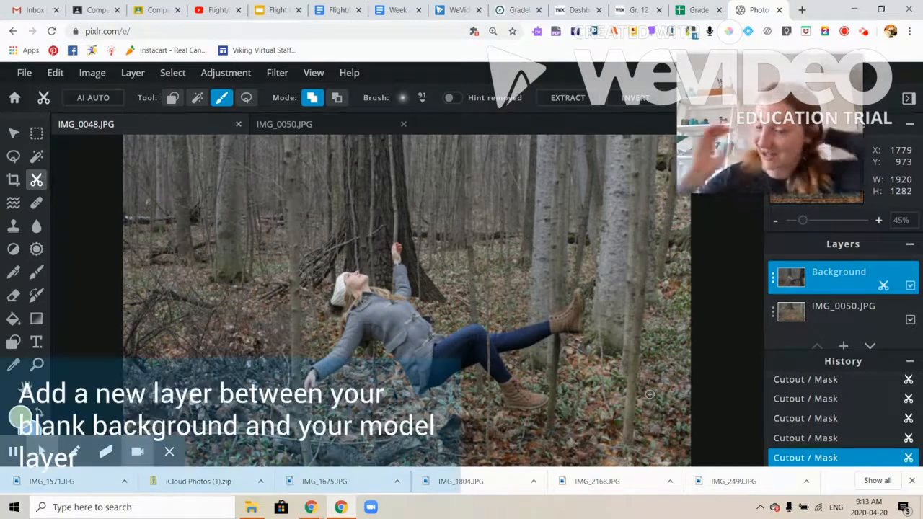
{"action": "scroll", "coordinate": [649, 395], "scroll_direction": "up", "scroll_amount": 1}
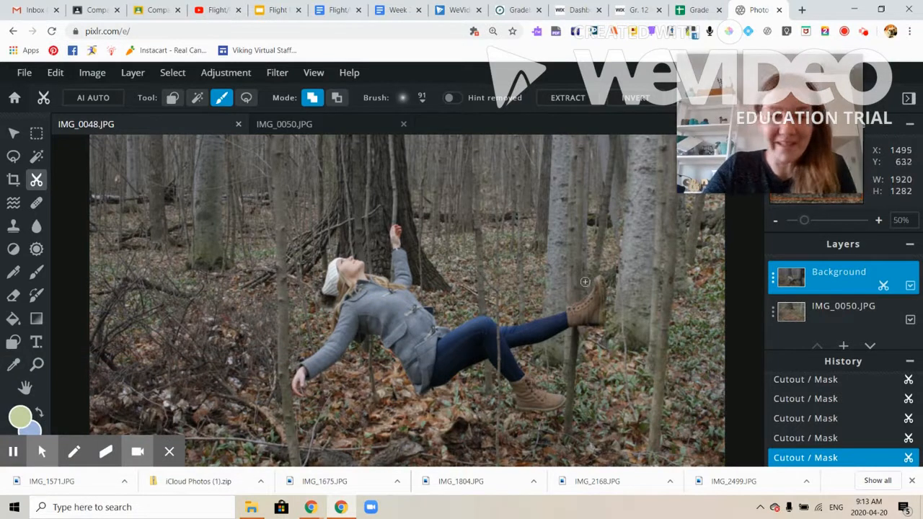
{"action": "left_click", "coordinate": [844, 347]}
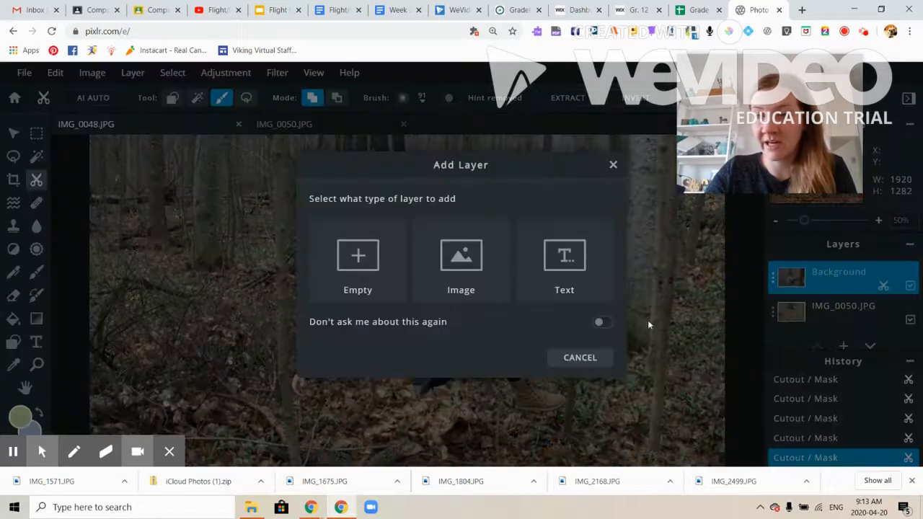
{"action": "left_click", "coordinate": [363, 262]}
{"action": "left_click_drag", "start_coordinate": [834, 281], "coordinate": [846, 318]}
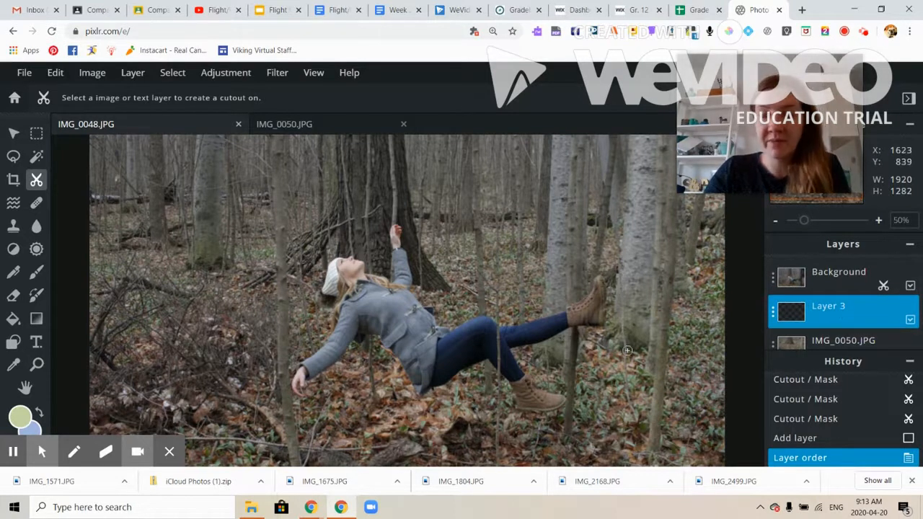
- Sample a dark colour from the forest floor on the IMG_0050.JPG layer with the eyedropper
{"action": "scroll", "coordinate": [723, 387], "scroll_direction": "down", "scroll_amount": 1}
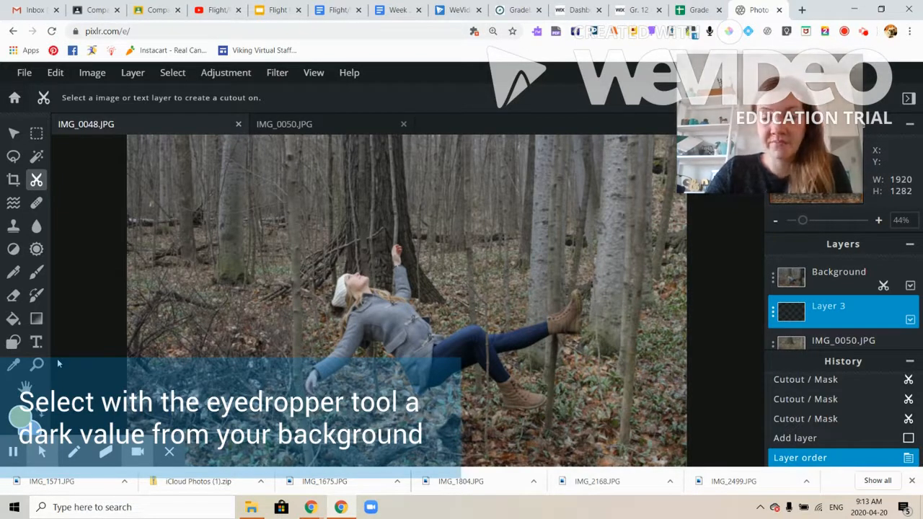
{"action": "left_click", "coordinate": [13, 364]}
{"action": "scroll", "coordinate": [818, 339], "scroll_direction": "down", "scroll_amount": 1}
{"action": "left_click", "coordinate": [818, 307]}
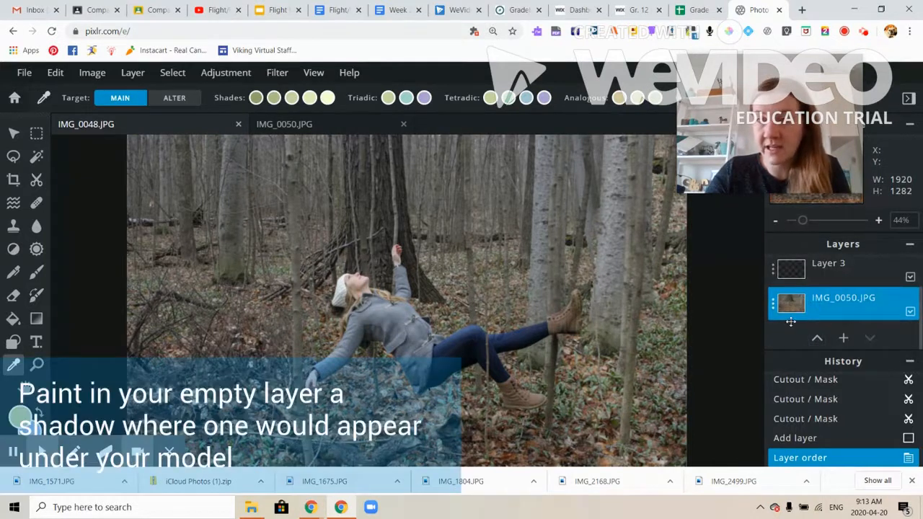
{"action": "left_click", "coordinate": [442, 434]}
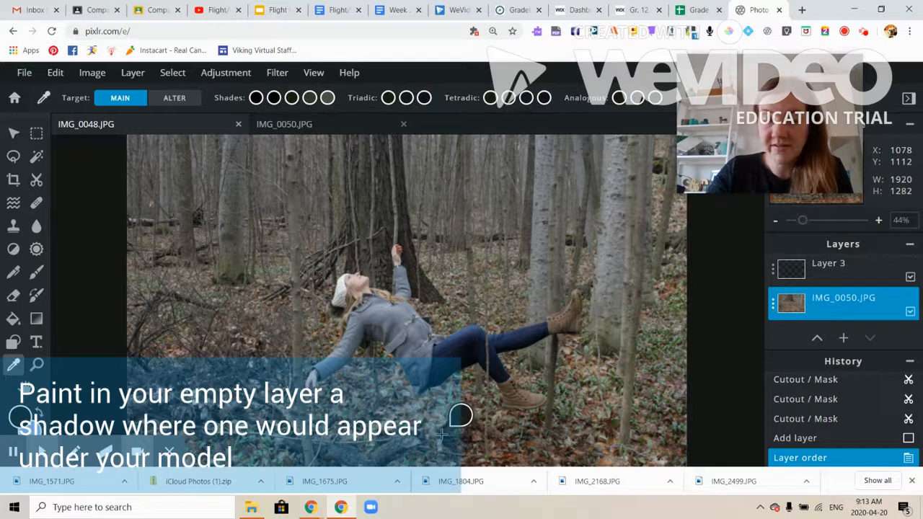
- Switch to the Brush tool on the empty Layer 3 and set the brush softness to 100%
{"action": "left_click", "coordinate": [829, 269]}
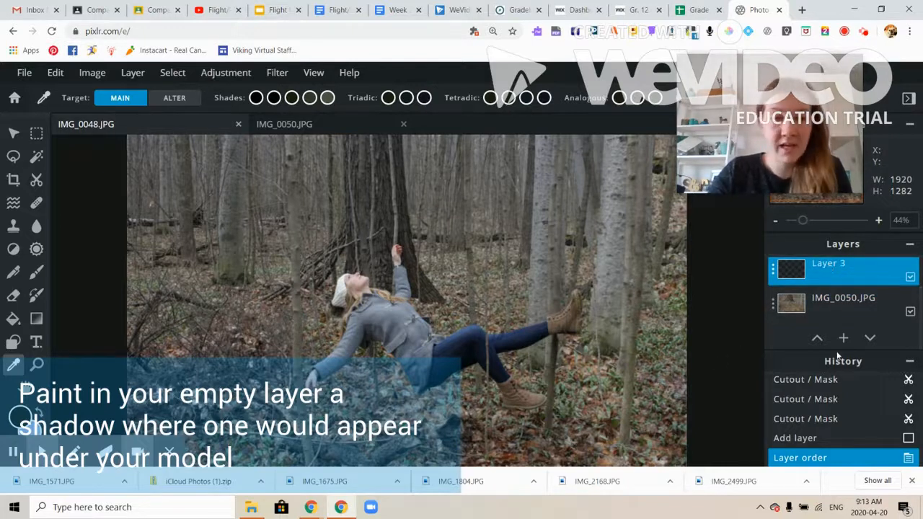
{"action": "left_click", "coordinate": [34, 278]}
{"action": "left_click", "coordinate": [205, 98]}
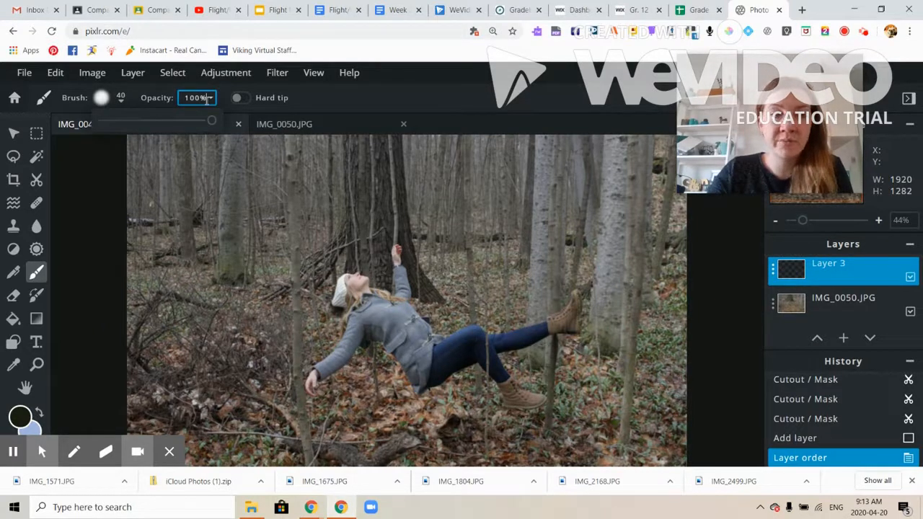
{"action": "left_click", "coordinate": [119, 103]}
{"action": "left_click", "coordinate": [107, 101]}
{"action": "left_click", "coordinate": [108, 97]}
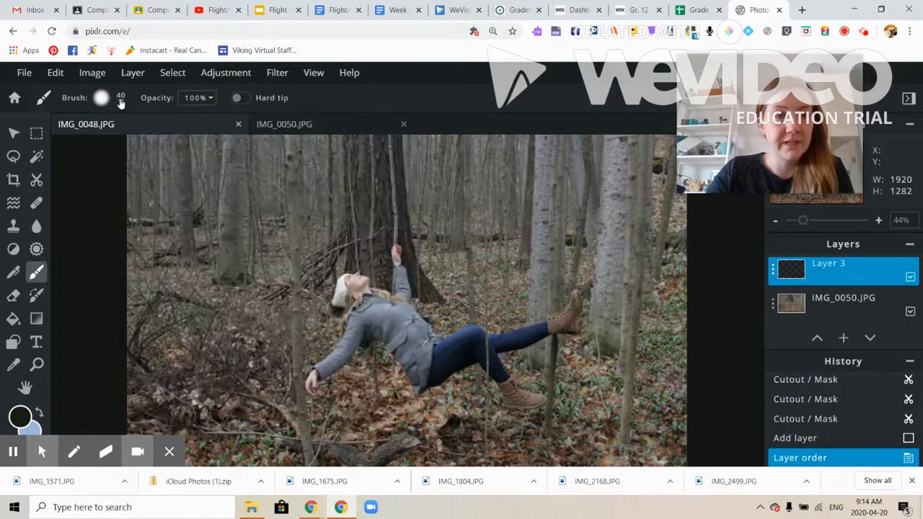
{"action": "left_click", "coordinate": [119, 103]}
{"action": "left_click", "coordinate": [119, 104]}
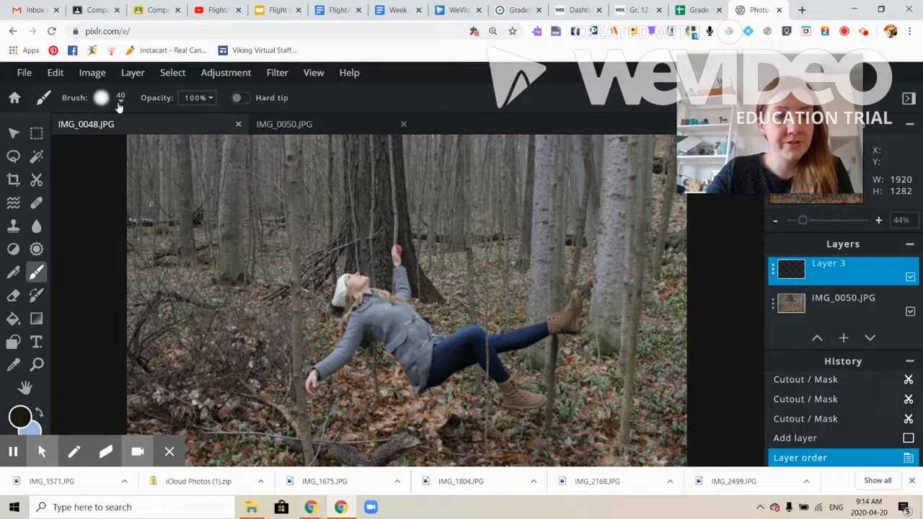
{"action": "left_click", "coordinate": [119, 104]}
{"action": "left_click_drag", "start_coordinate": [131, 183], "coordinate": [223, 190]}
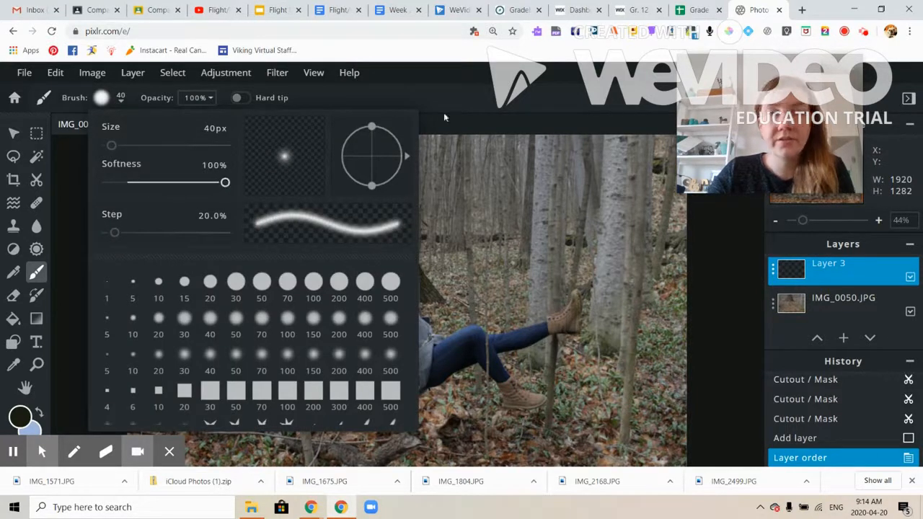
{"action": "left_click", "coordinate": [492, 106]}
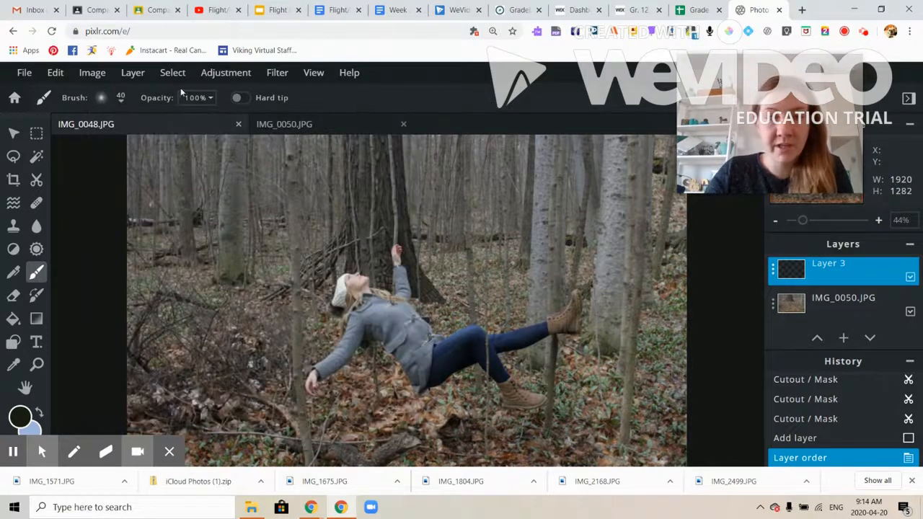
- Set the brush size to 142 px and paint a soft dark shadow on the ground beneath the model
{"action": "left_click", "coordinate": [121, 101]}
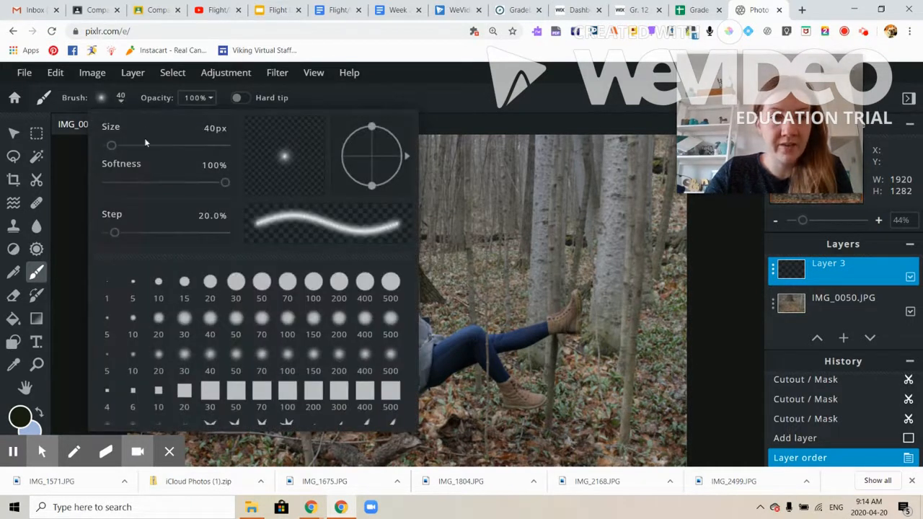
{"action": "left_click_drag", "start_coordinate": [112, 146], "coordinate": [124, 147]}
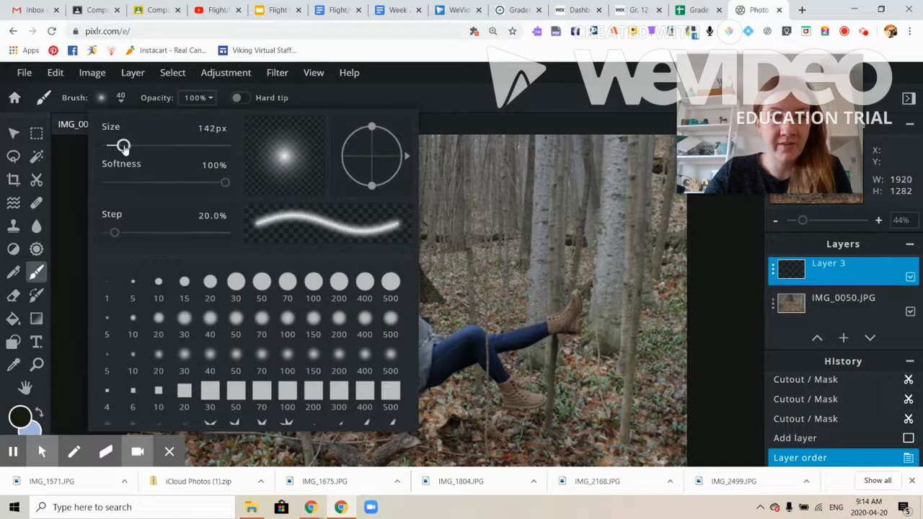
{"action": "left_click", "coordinate": [379, 97]}
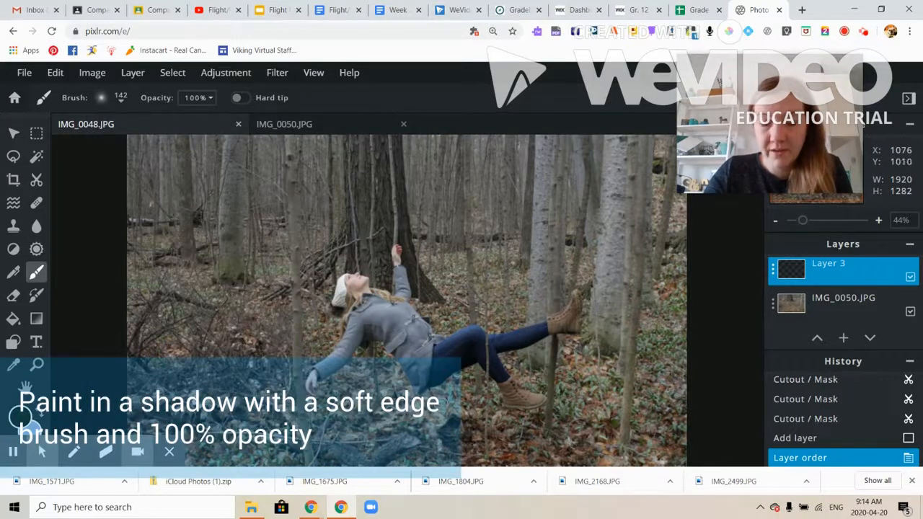
{"action": "scroll", "coordinate": [441, 408], "scroll_direction": "down", "scroll_amount": 2}
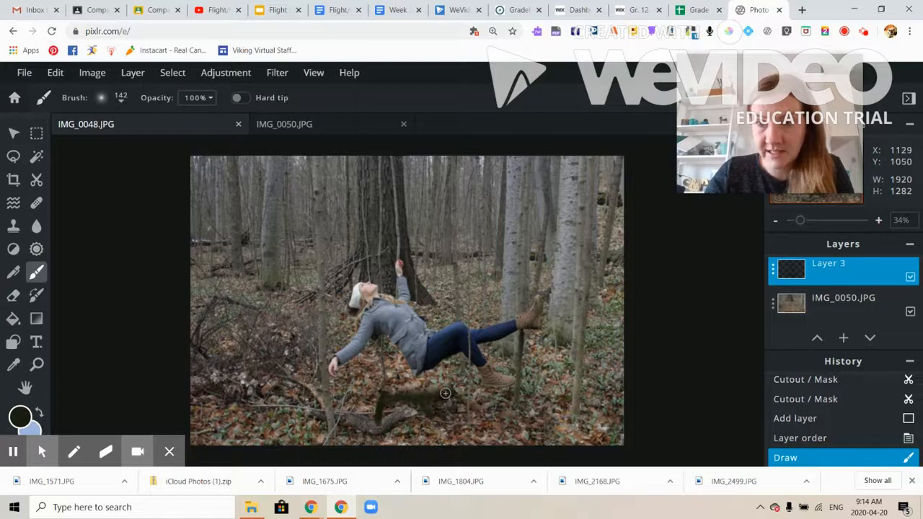
{"action": "left_click", "coordinate": [419, 407]}
{"action": "scroll", "coordinate": [854, 318], "scroll_direction": "up", "scroll_amount": 1}
- Move the shadow layer above the model layer and fill in the shadow under the model with more brush strokes
{"action": "left_click_drag", "start_coordinate": [854, 318], "coordinate": [851, 288]}
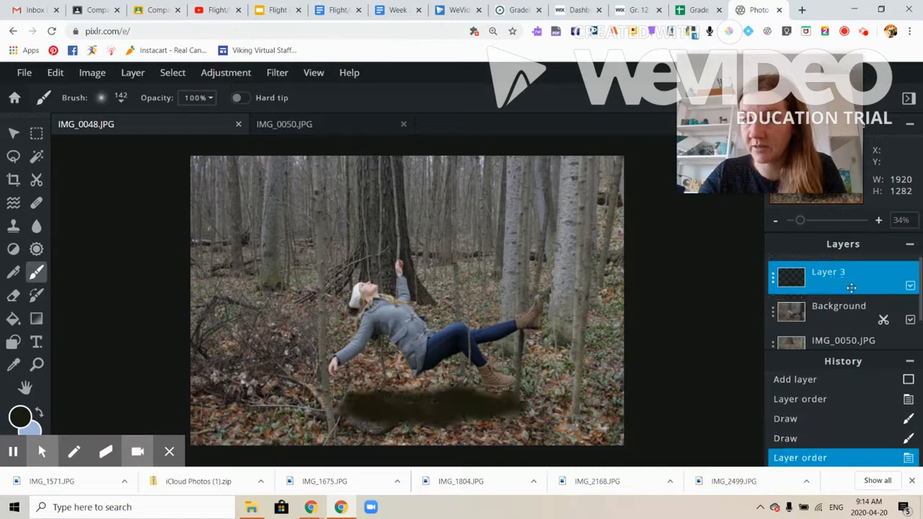
{"action": "left_click", "coordinate": [446, 401]}
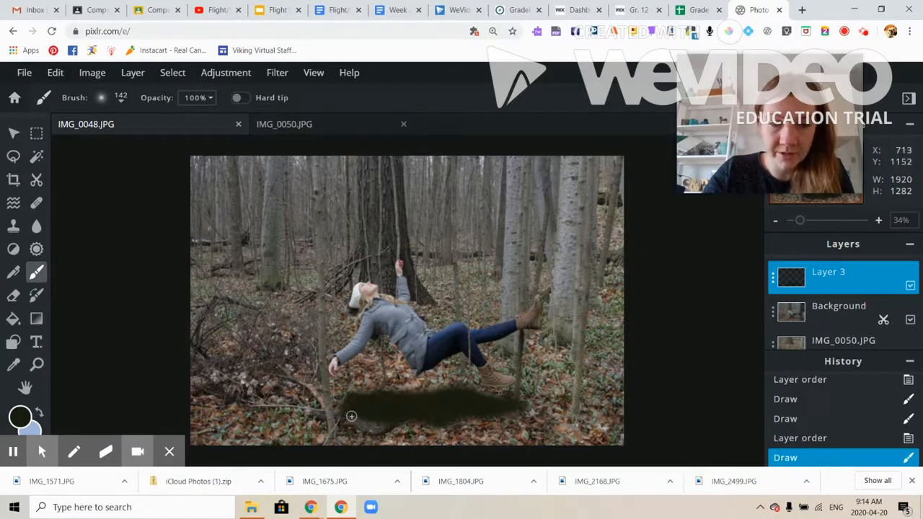
{"action": "left_click_drag", "start_coordinate": [367, 397], "coordinate": [366, 389]}
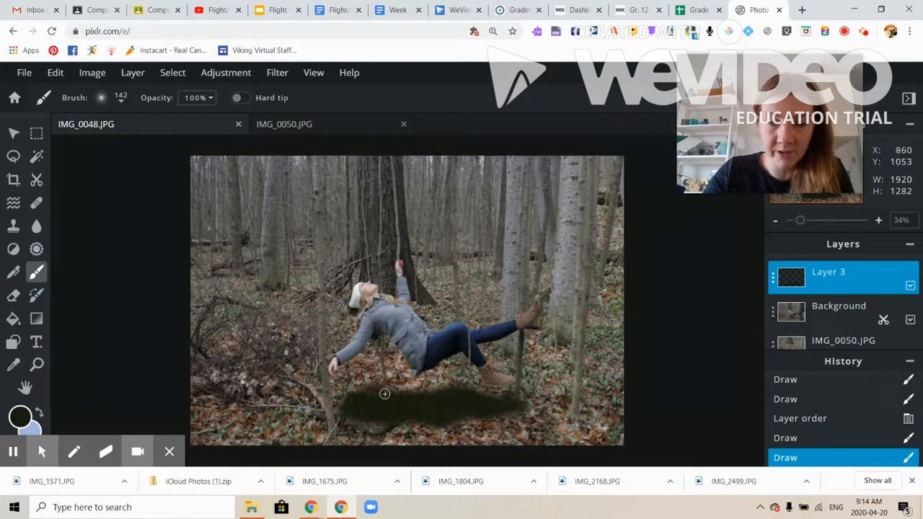
{"action": "left_click", "coordinate": [389, 427]}
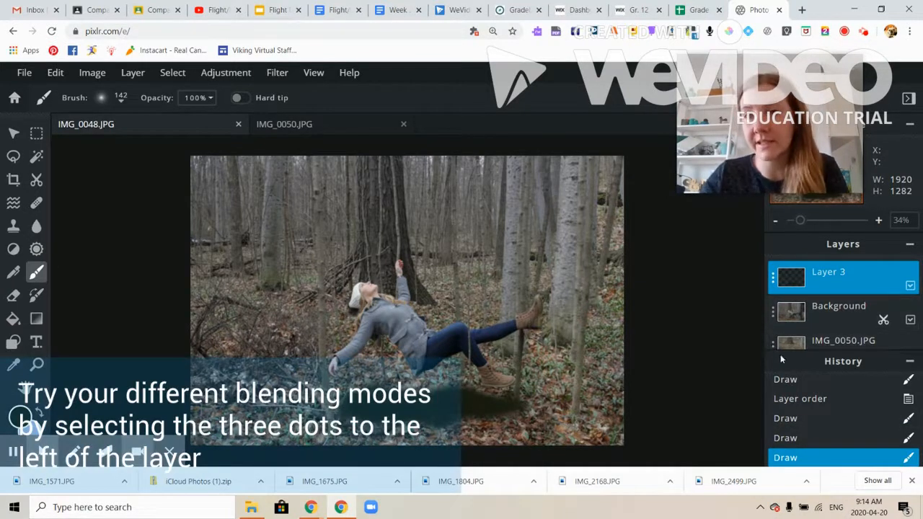
- Set the shadow layer's blend mode to Multiply
{"action": "left_click", "coordinate": [773, 285]}
{"action": "left_click", "coordinate": [749, 282]}
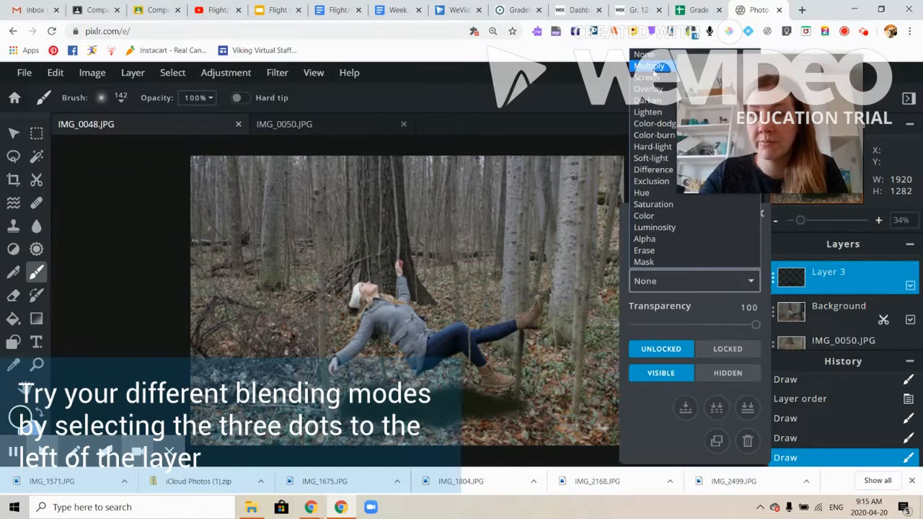
{"action": "left_click", "coordinate": [651, 66]}
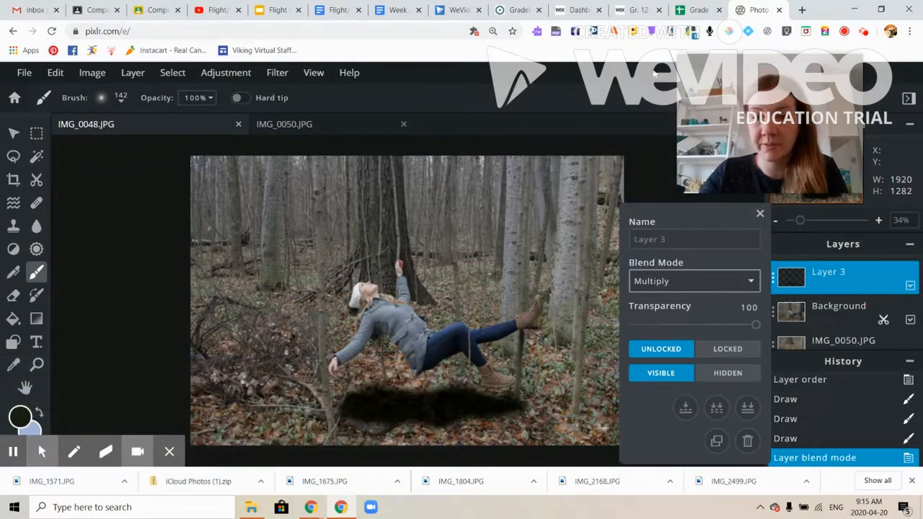
- Try the Overlay, Lighten, Screen, Color-dodge and Color-burn blend modes on the shadow layer, and return it to Multiply
{"action": "left_click", "coordinate": [710, 283]}
{"action": "left_click", "coordinate": [647, 89]}
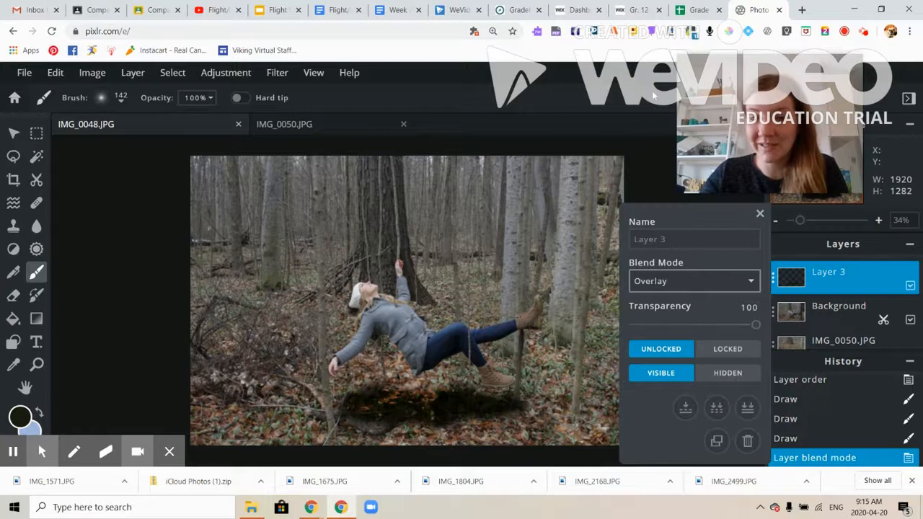
{"action": "left_click", "coordinate": [675, 286]}
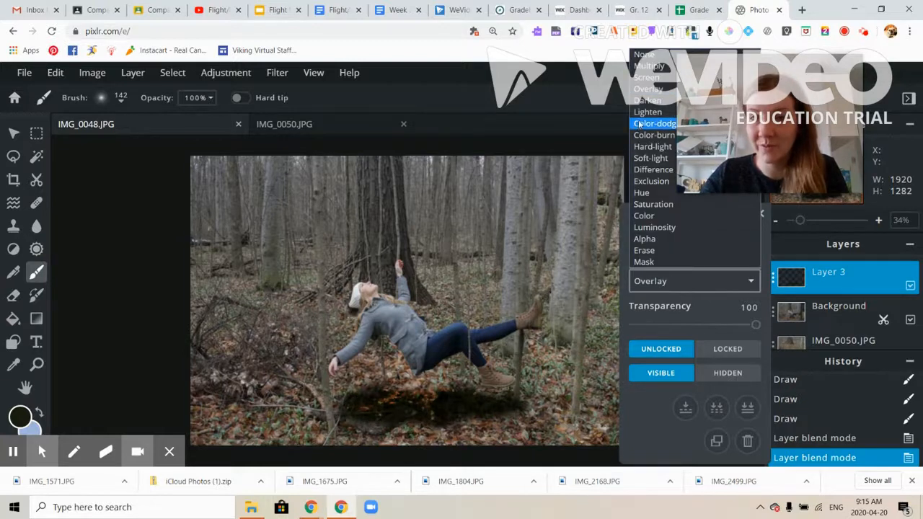
{"action": "left_click", "coordinate": [640, 112]}
{"action": "left_click", "coordinate": [670, 283]}
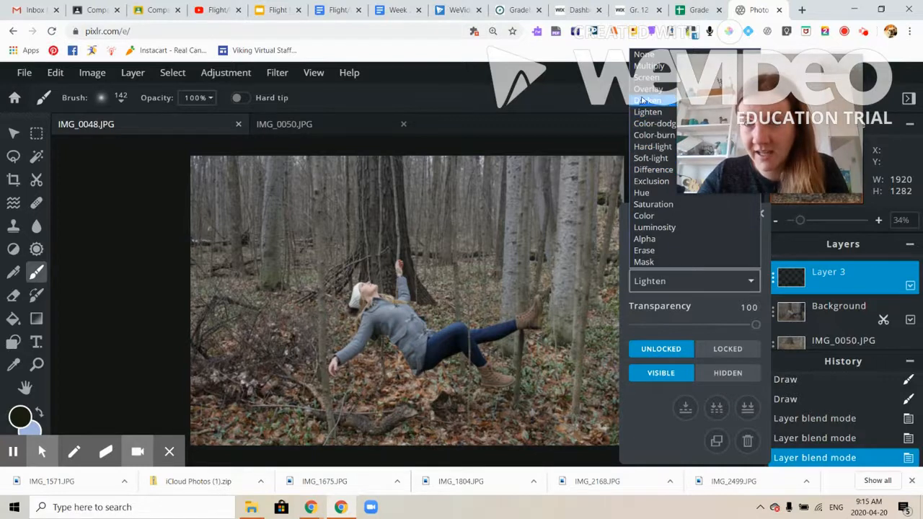
{"action": "left_click", "coordinate": [653, 80]}
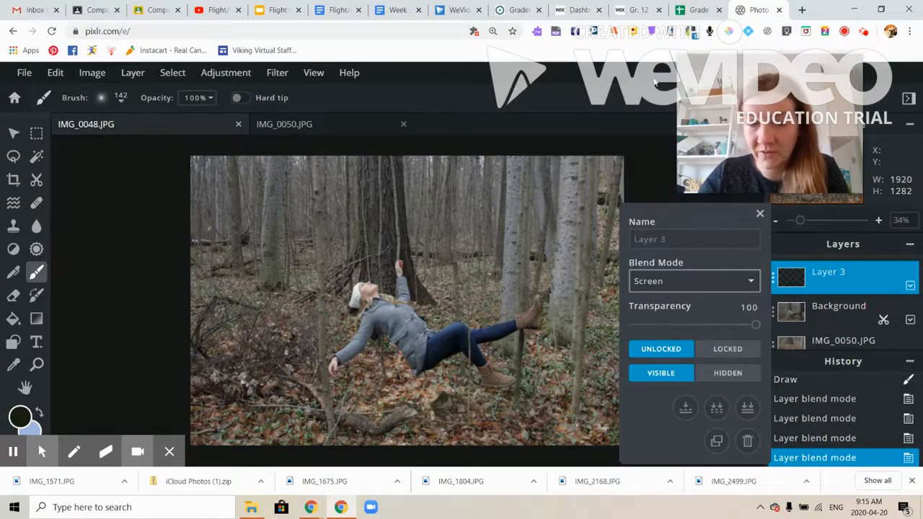
{"action": "left_click", "coordinate": [686, 280]}
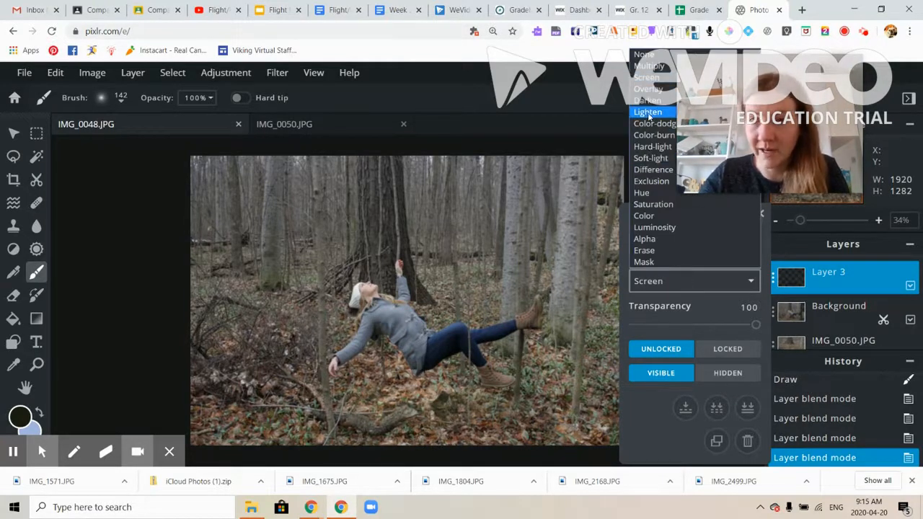
{"action": "left_click", "coordinate": [651, 115]}
{"action": "left_click", "coordinate": [683, 281]}
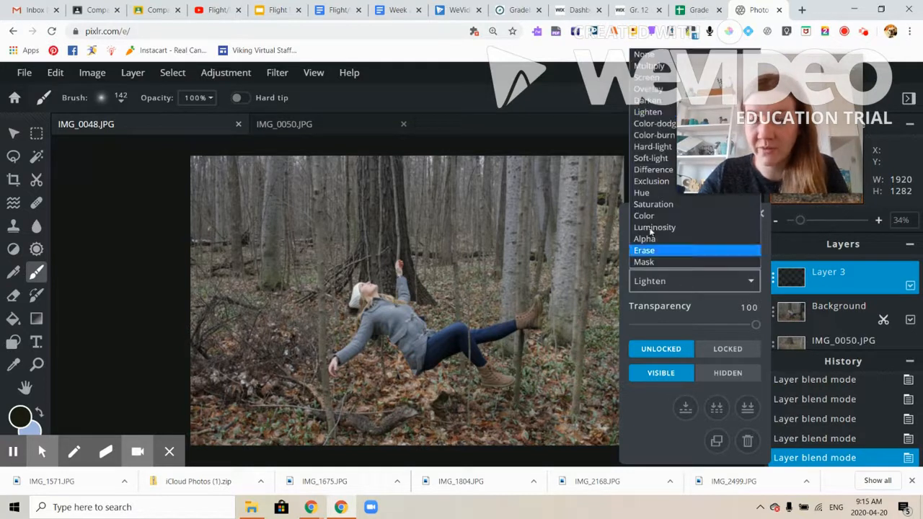
{"action": "left_click", "coordinate": [652, 125]}
{"action": "left_click", "coordinate": [674, 286]}
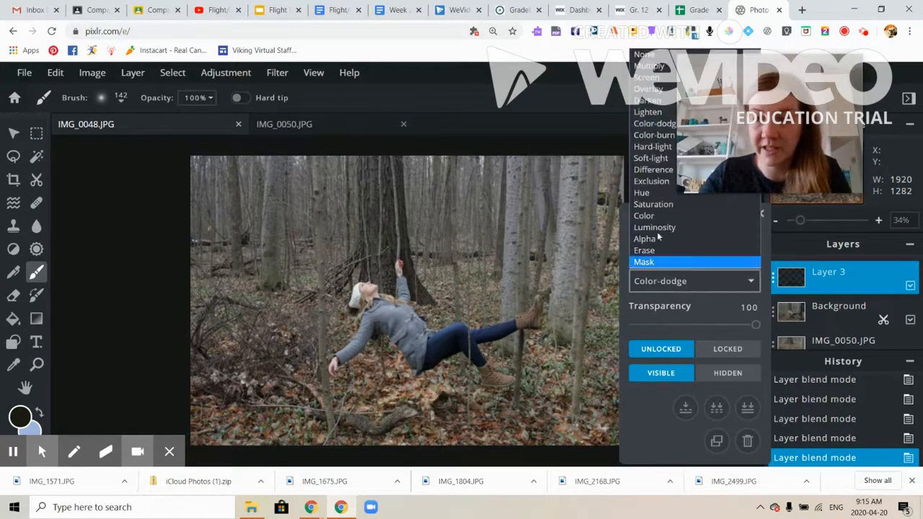
{"action": "left_click", "coordinate": [649, 138]}
{"action": "left_click", "coordinate": [661, 284]}
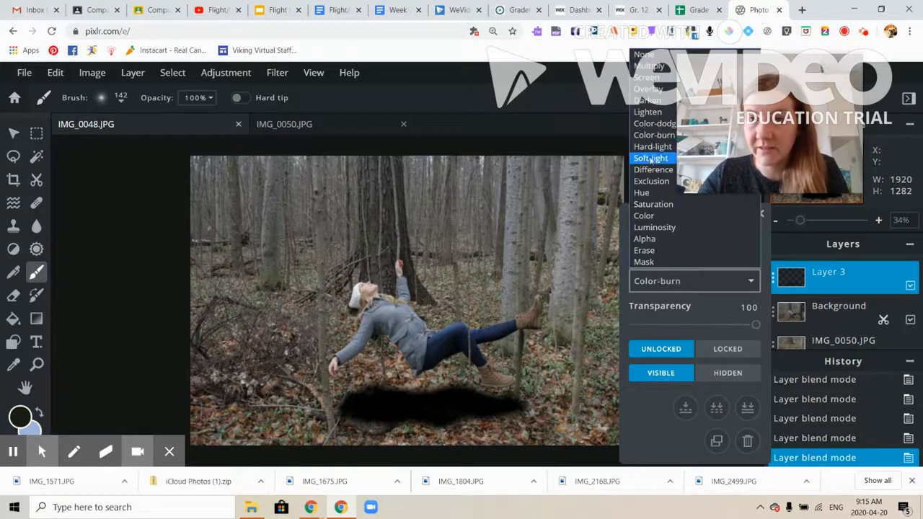
{"action": "left_click", "coordinate": [648, 66]}
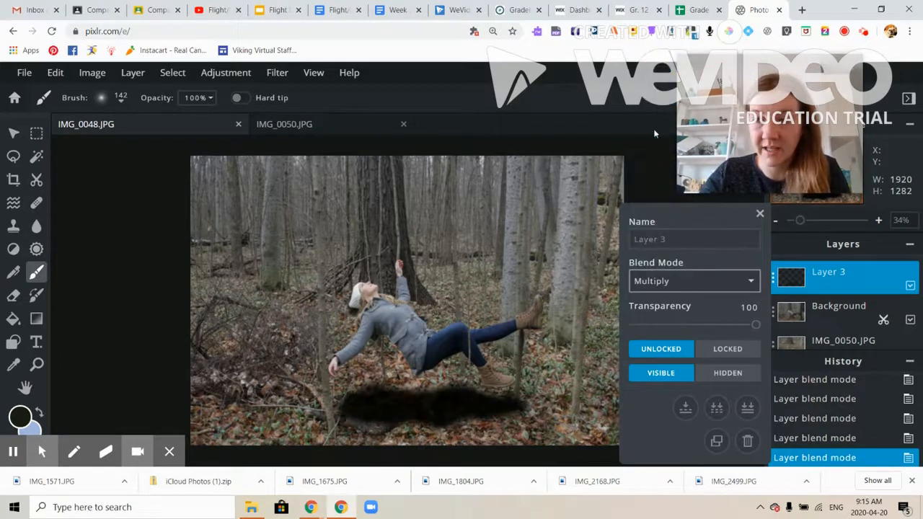
- Reduce the shadow layer's transparency value to 32 and close its layer settings
{"action": "left_click", "coordinate": [801, 279]}
{"action": "left_click", "coordinate": [775, 288]}
{"action": "left_click", "coordinate": [776, 289]}
{"action": "left_click_drag", "start_coordinate": [752, 325], "coordinate": [675, 326]}
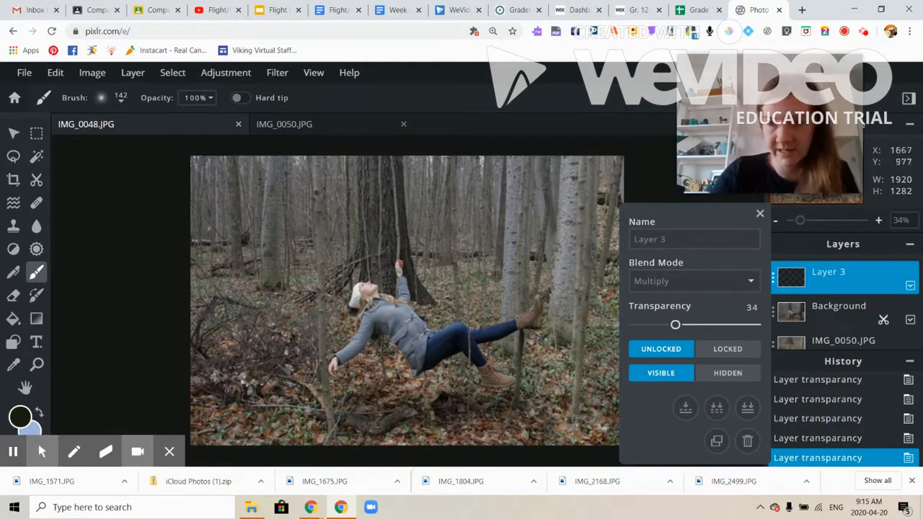
{"action": "left_click_drag", "start_coordinate": [675, 325], "coordinate": [672, 326]}
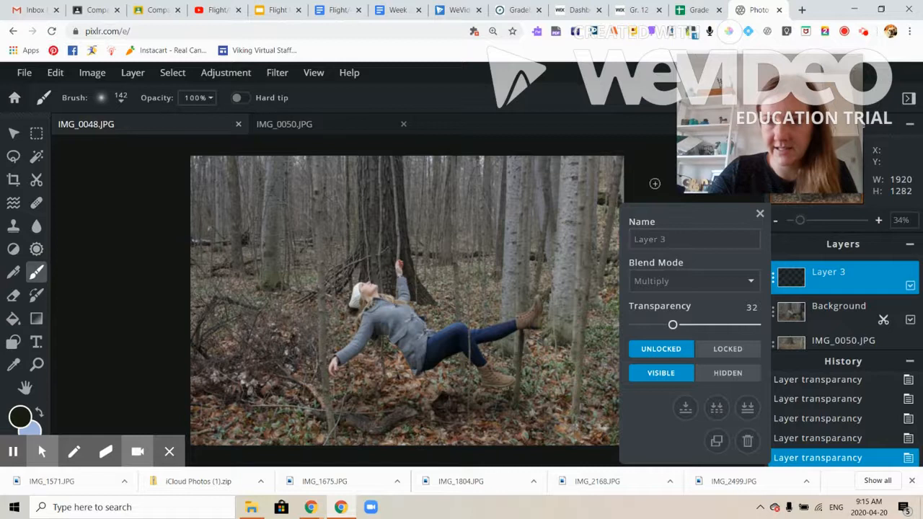
{"action": "left_click", "coordinate": [759, 213]}
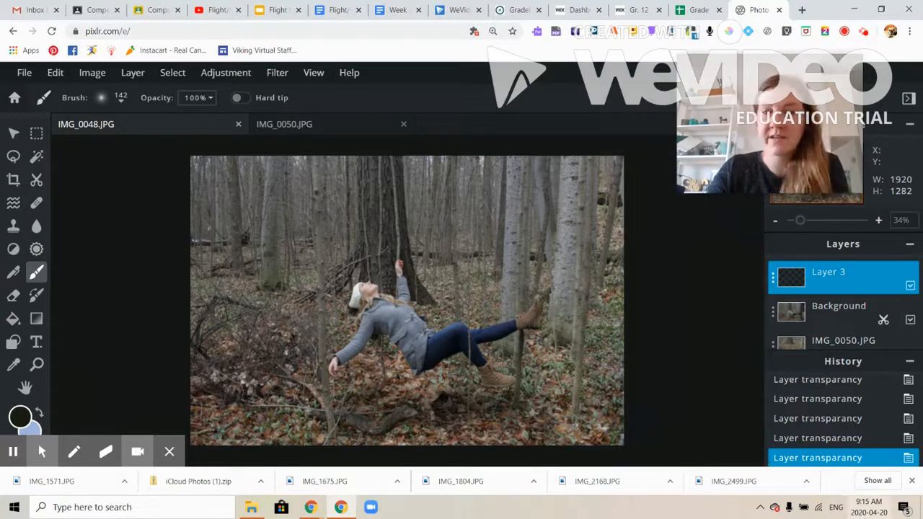